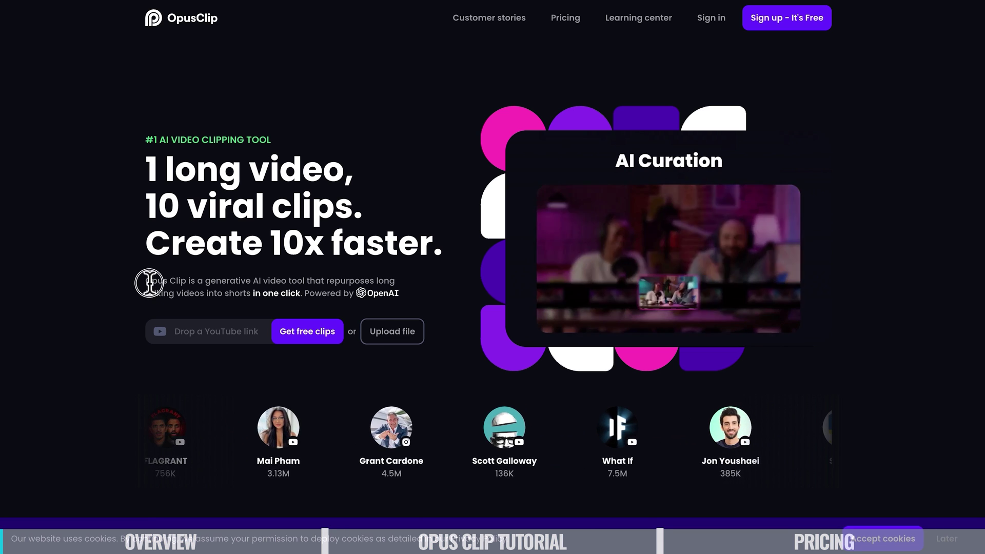
- Read the OpusClip homepage introduction and the AI Curation (ClipGenius) feature description
drag(153, 281, 434, 285)
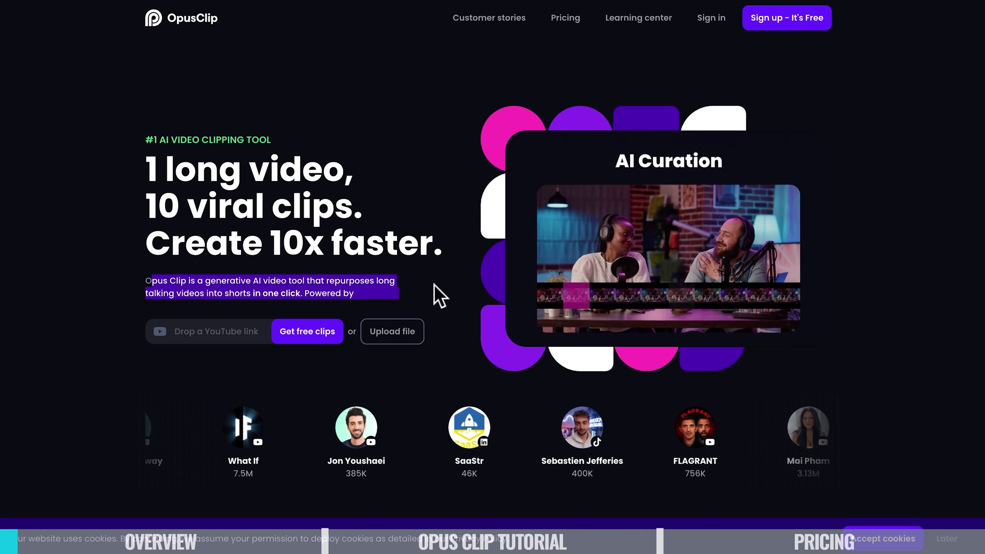
scroll(435, 280, down, 1)
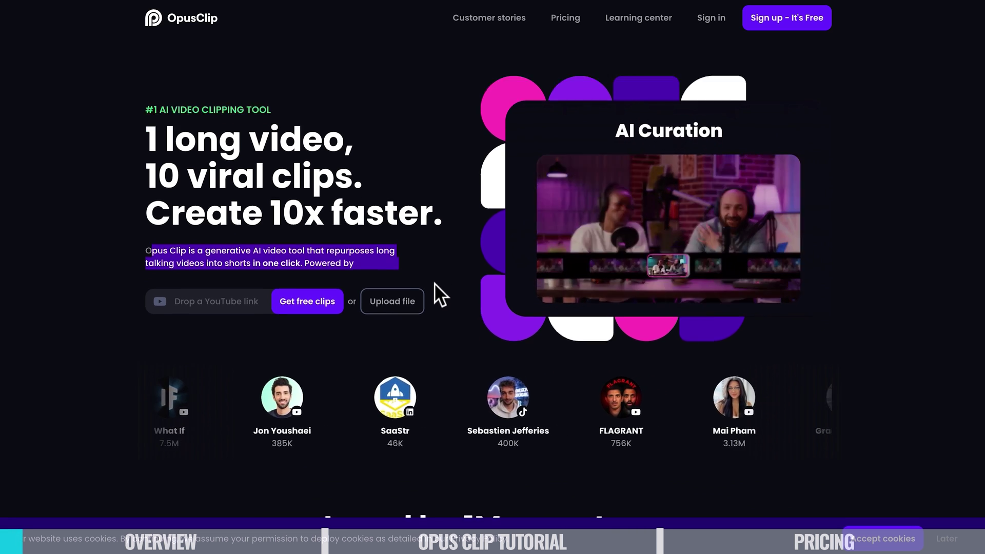
scroll(435, 282, down, 10)
scroll(434, 290, down, 4)
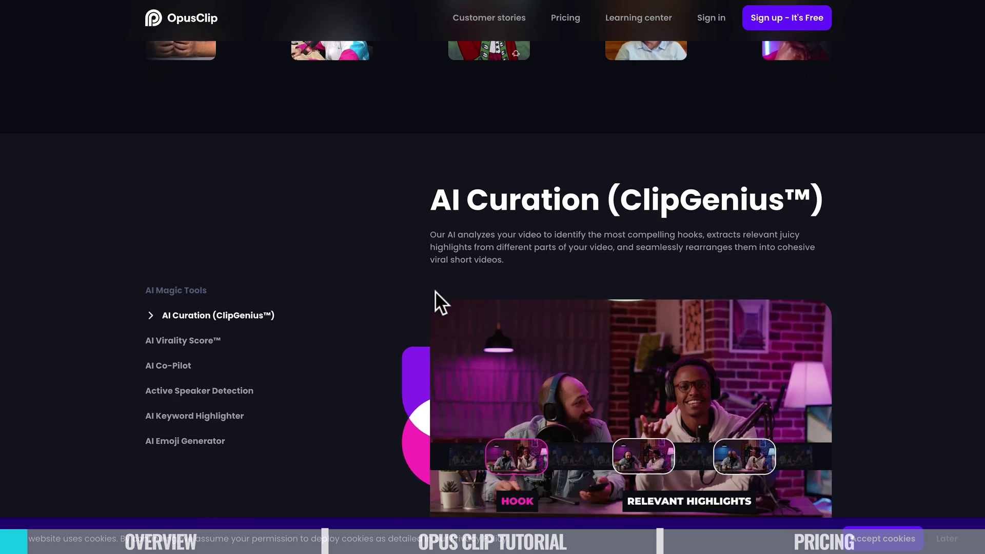
scroll(926, 346, down, 1)
drag(430, 160, 715, 158)
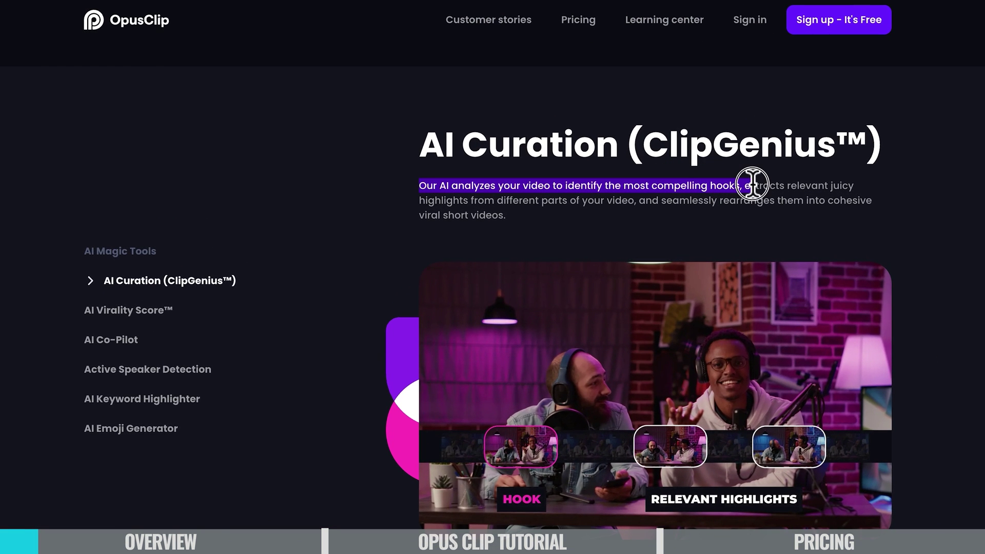
drag(752, 184, 865, 212)
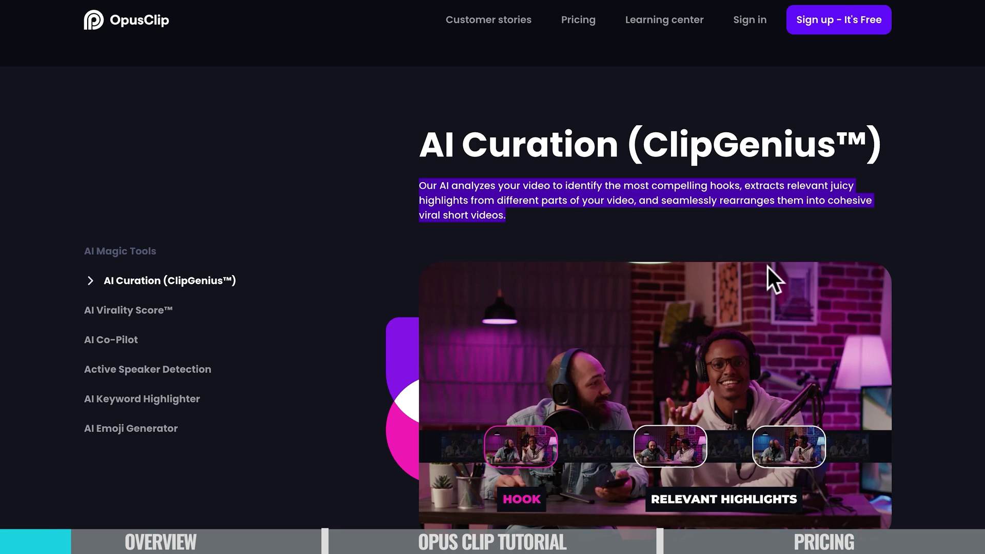
- Examine the remaining AI Magic Tools descriptions and the feature overview, including the AI b-roll entry
scroll(744, 267, down, 3)
scroll(801, 287, down, 4)
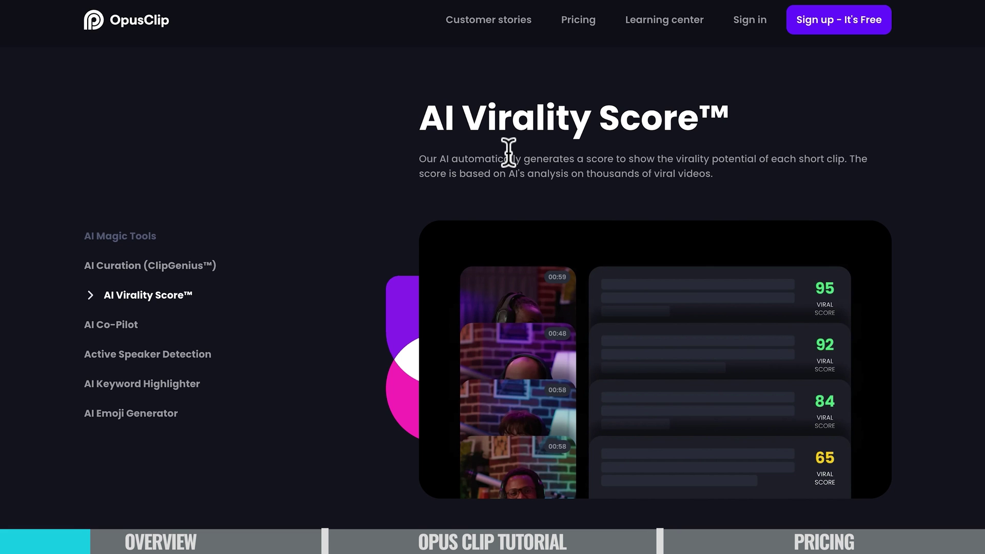
scroll(549, 288, down, 5)
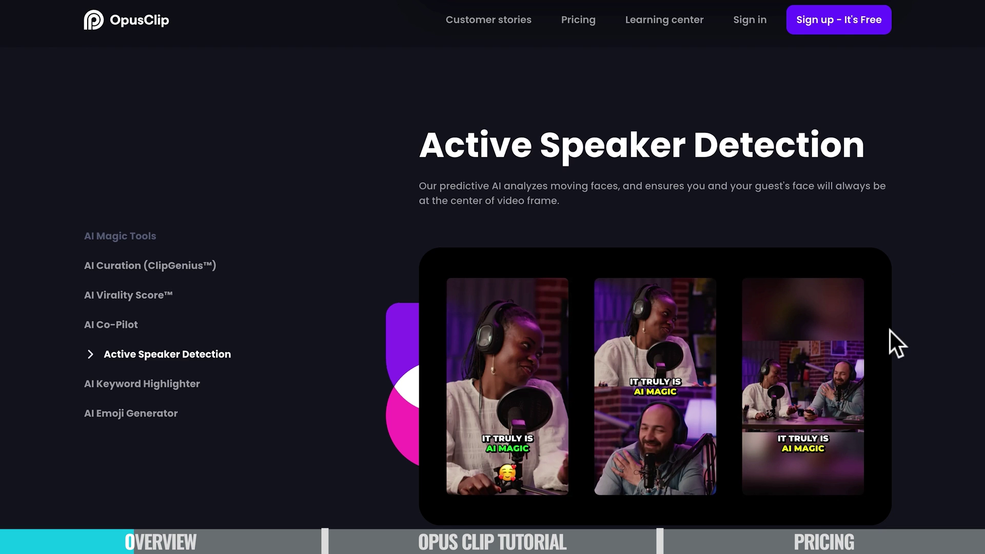
scroll(889, 331, down, 5)
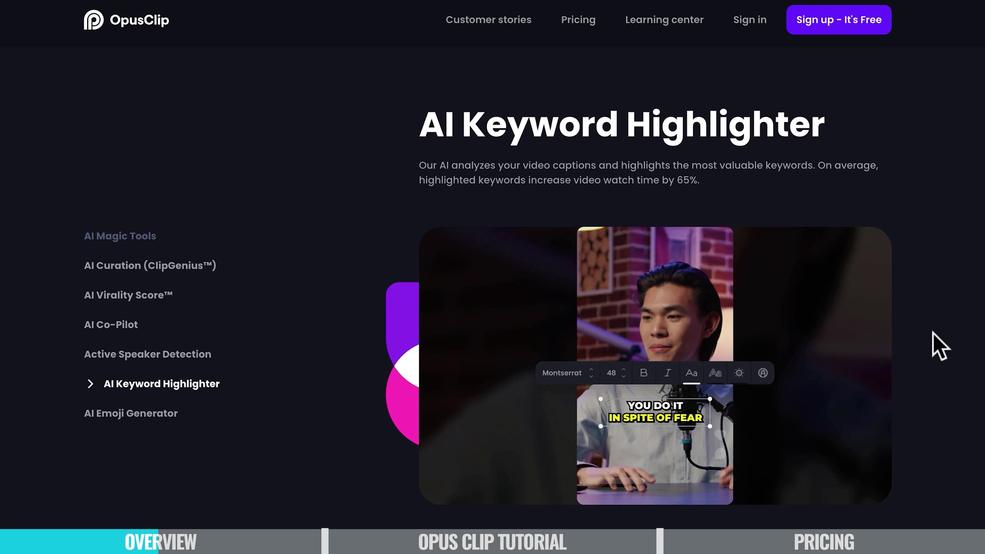
scroll(934, 332, down, 5)
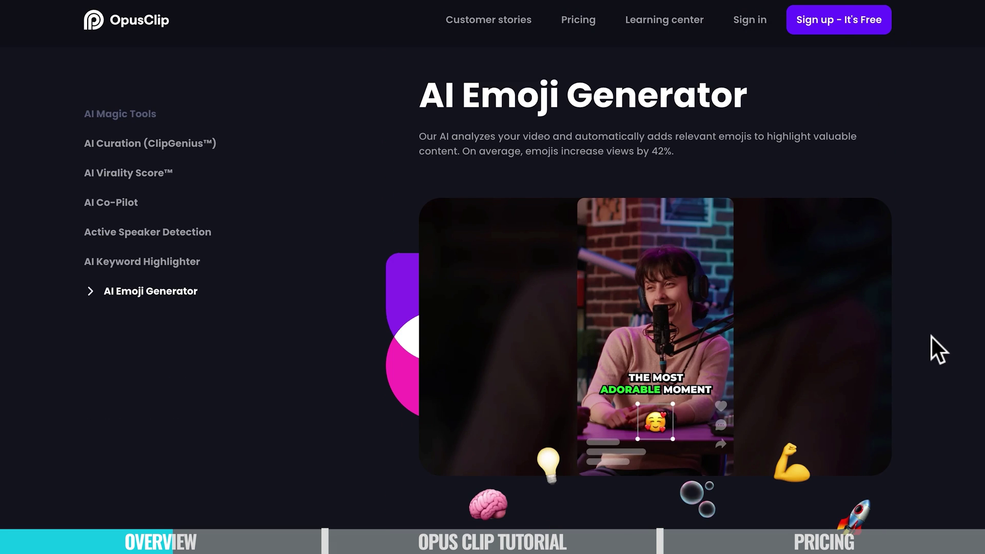
scroll(931, 336, down, 10)
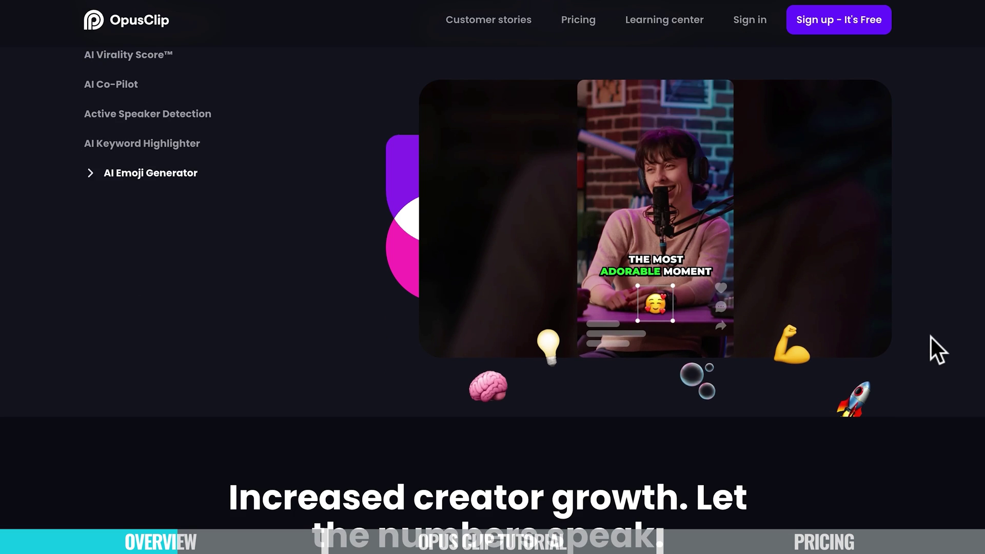
scroll(928, 340, down, 8)
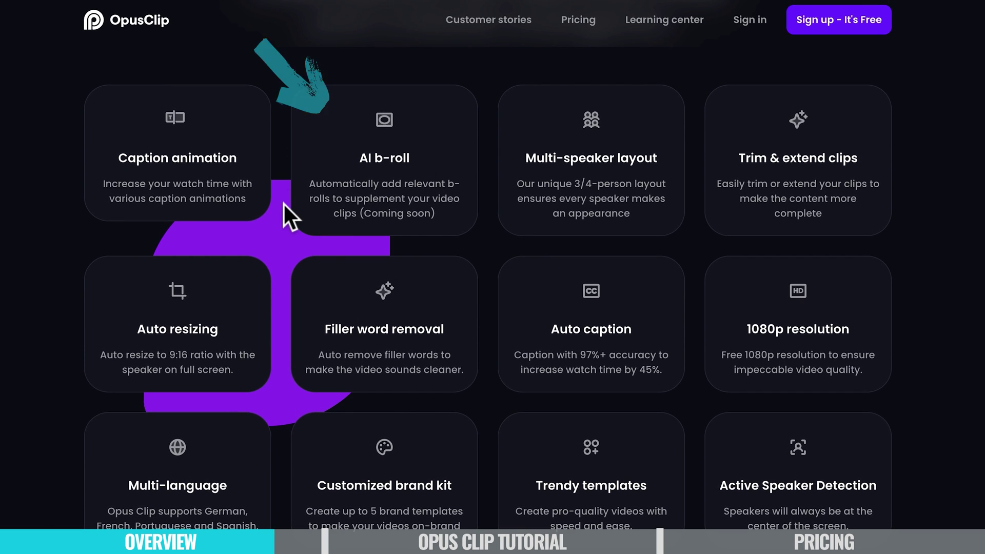
drag(309, 184, 456, 209)
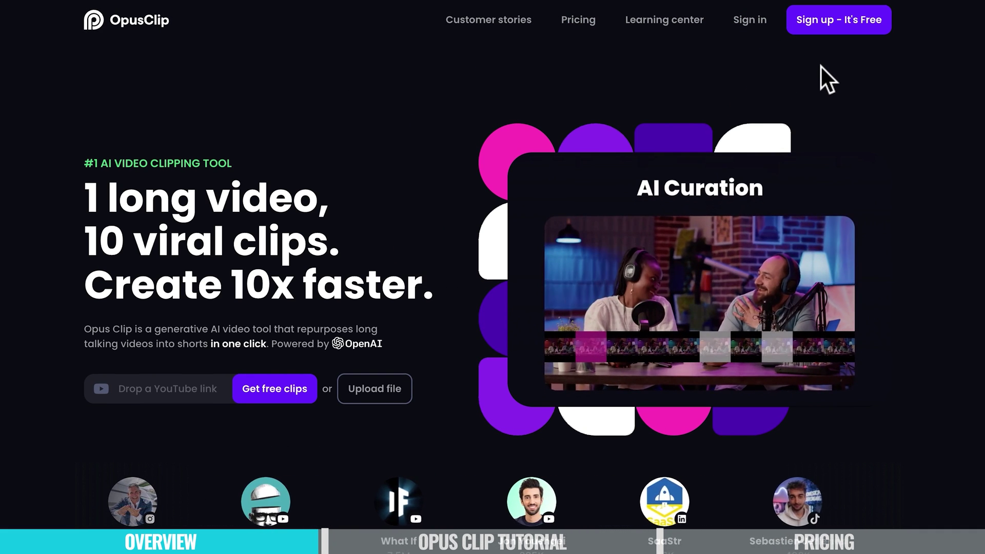
- Sign in to OpusClip and review the existing projects and the lists of suitable and unsuitable video types
click(750, 20)
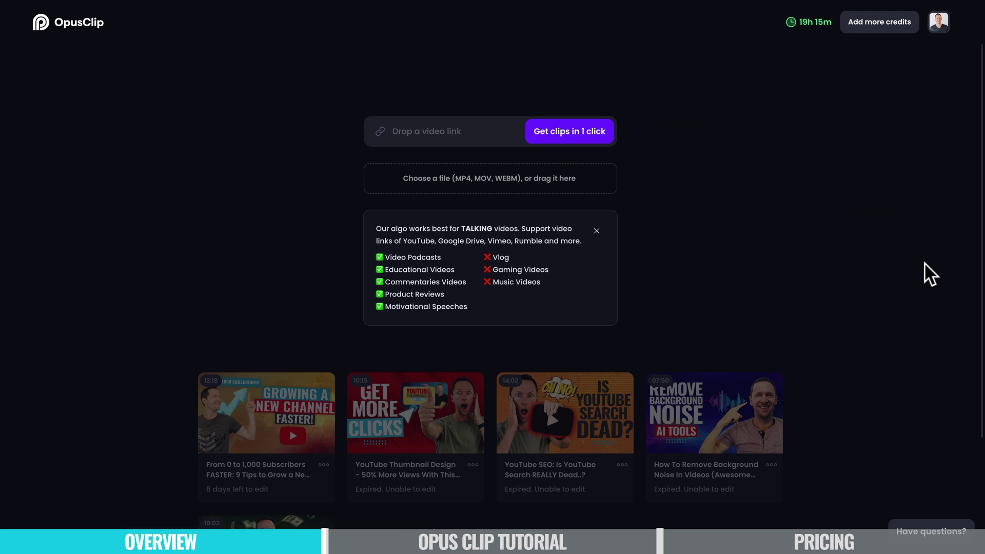
scroll(925, 263, down, 3)
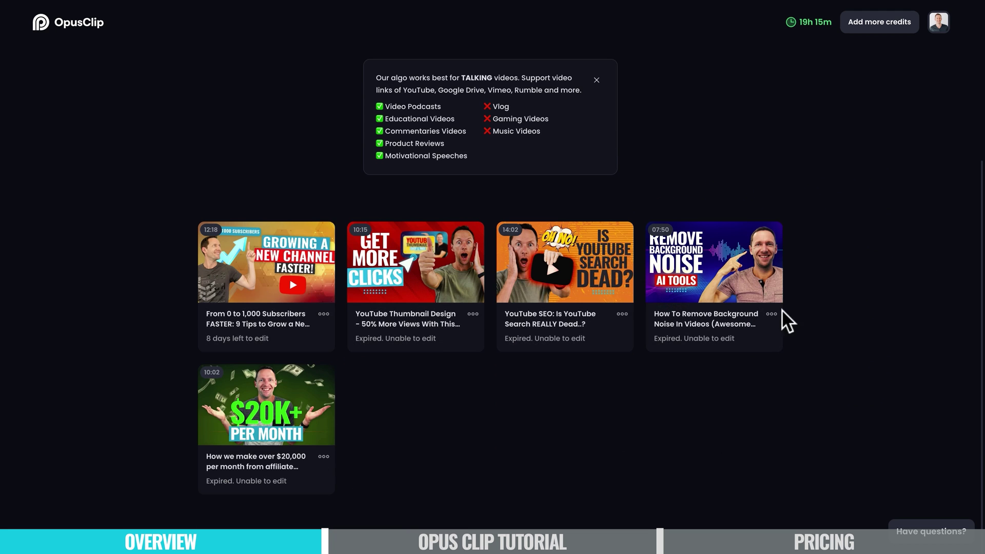
scroll(959, 367, up, 3)
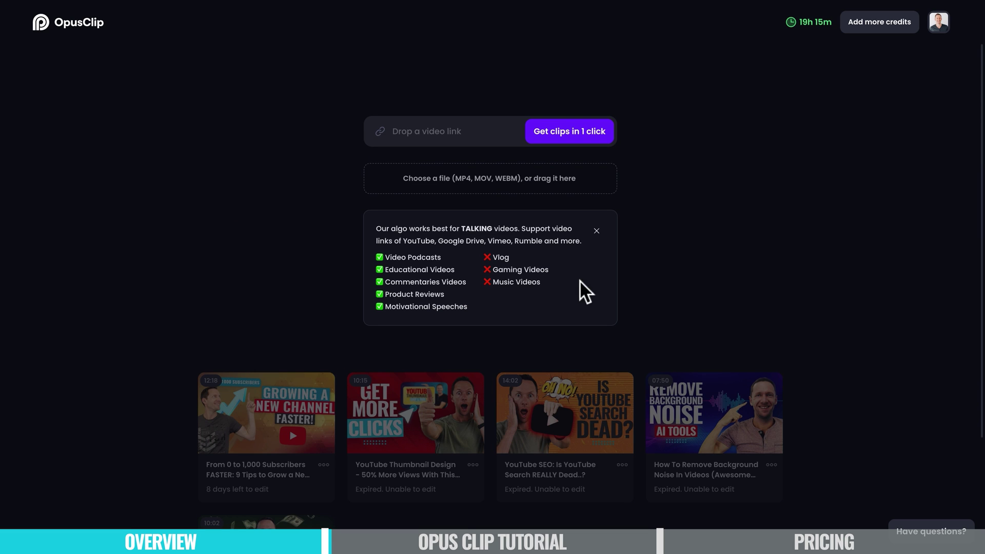
drag(378, 257, 465, 313)
drag(552, 287, 485, 252)
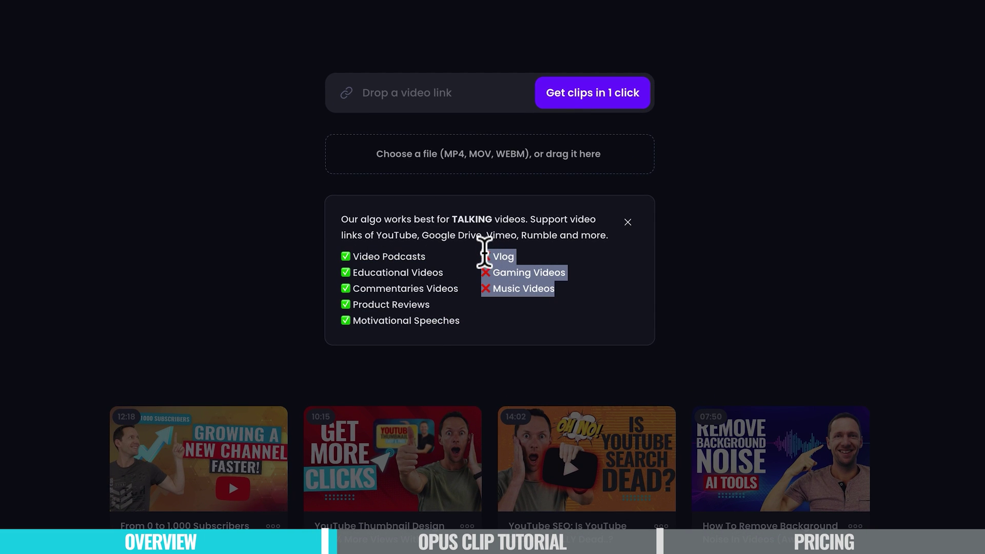
mouse_move(465, 164)
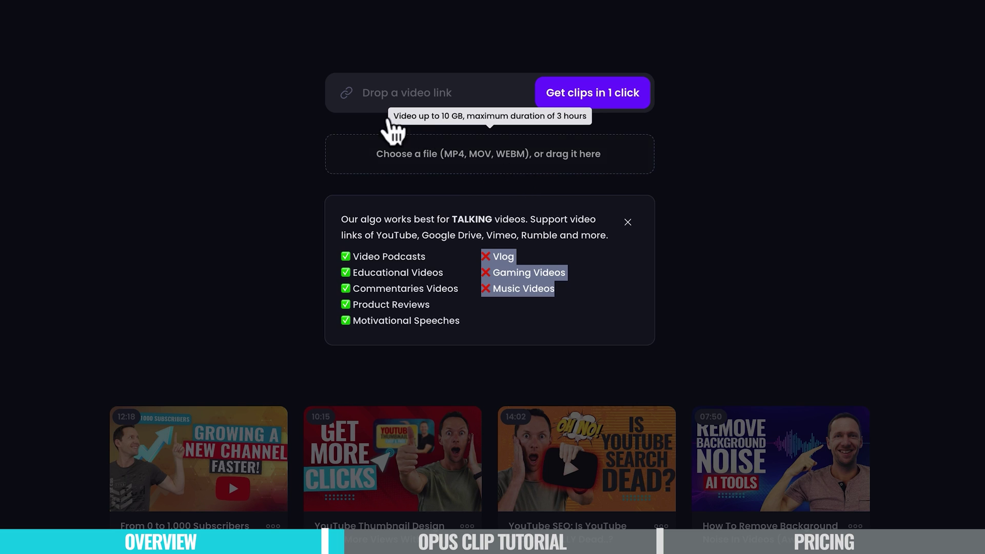
mouse_move(356, 99)
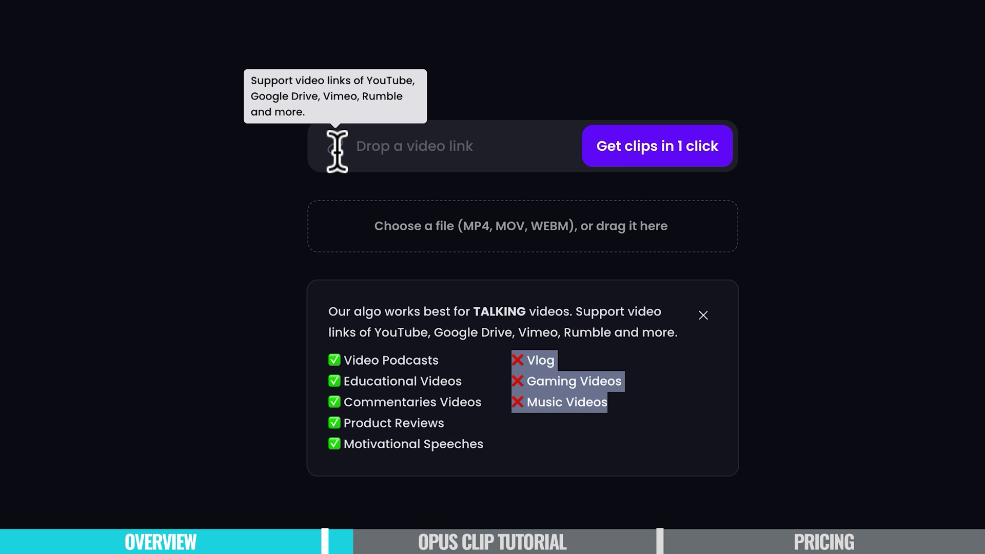
click(338, 151)
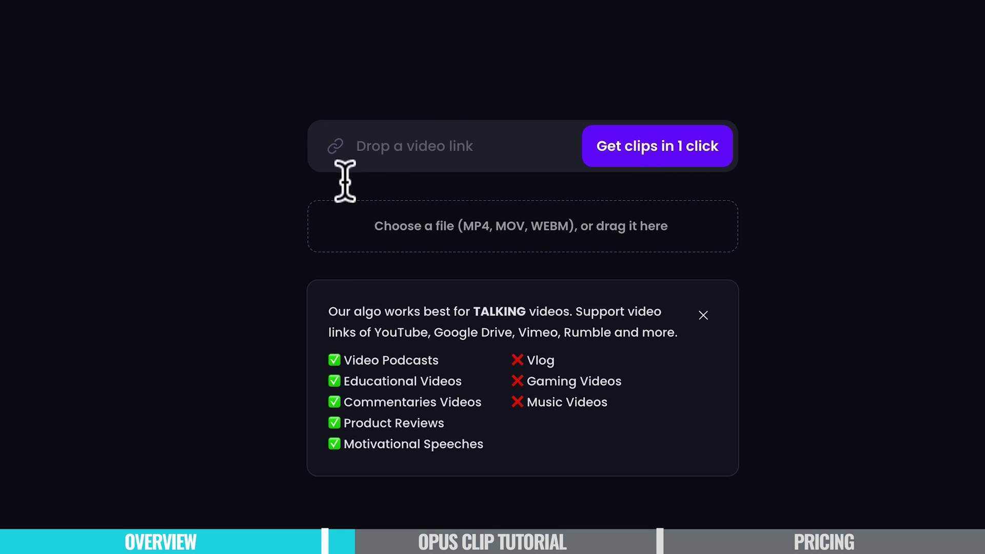
text(https://www.youtube.com/watch?v=BLqGa_KWr9Q&t=17s)
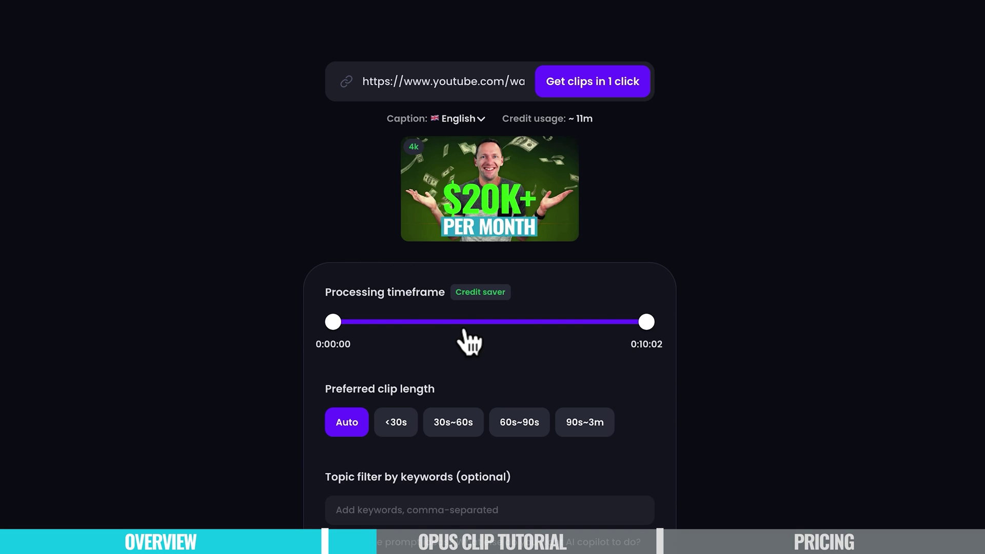
- Set the preferred clip length to 30s~60s and start generating clips from the linked video
scroll(398, 376, down, 3)
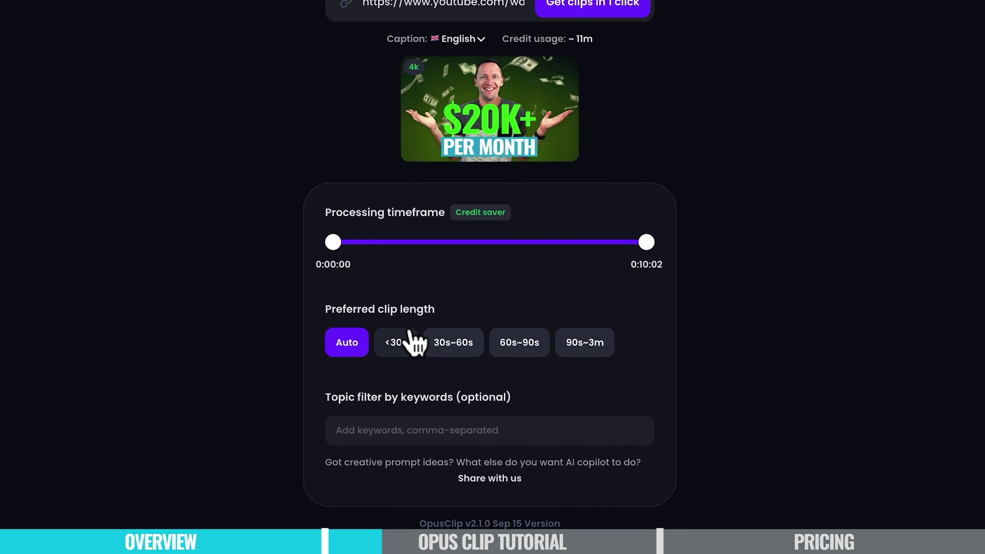
click(453, 351)
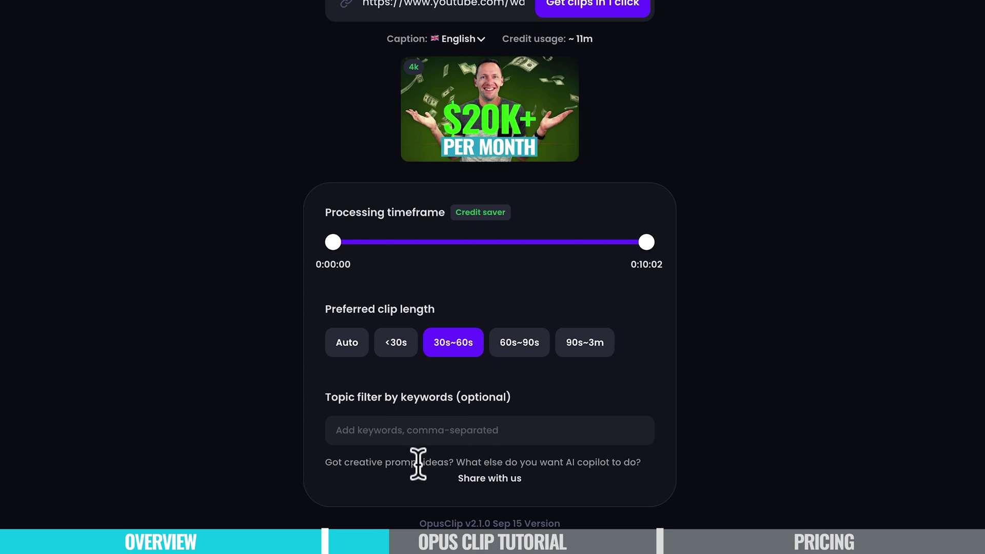
mouse_move(374, 429)
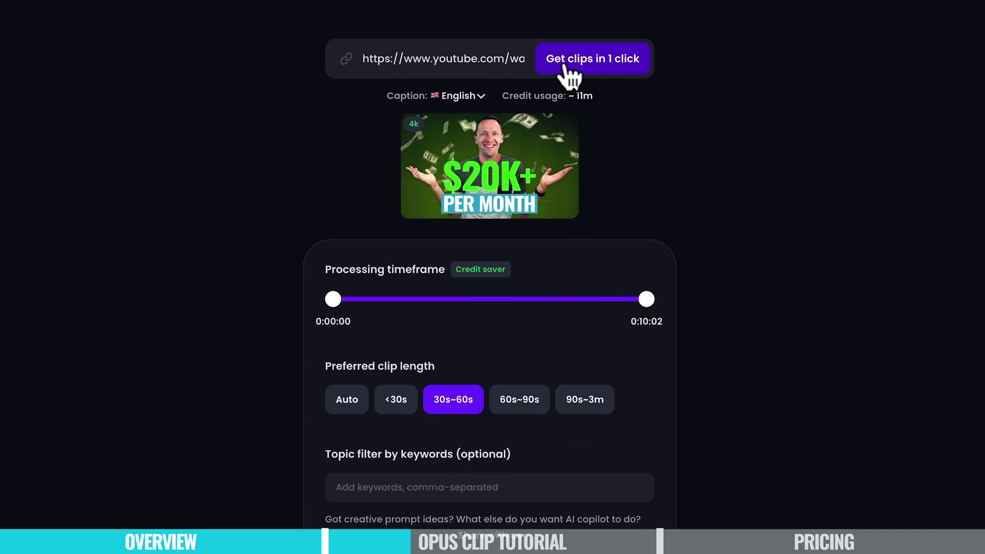
click(625, 98)
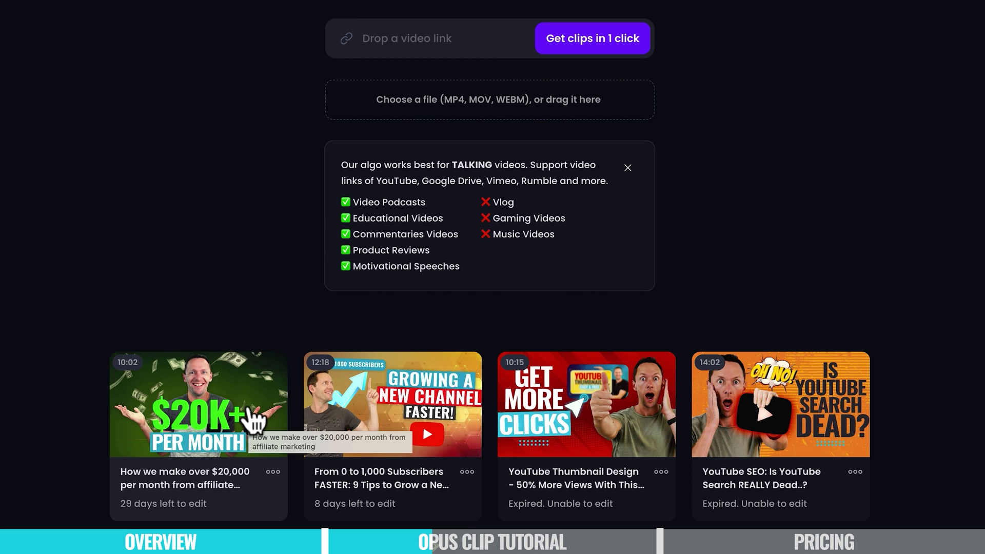
- Open the project about making over $20,000 per month from affiliate marketing and review its generated clips, scores and lengths
click(252, 416)
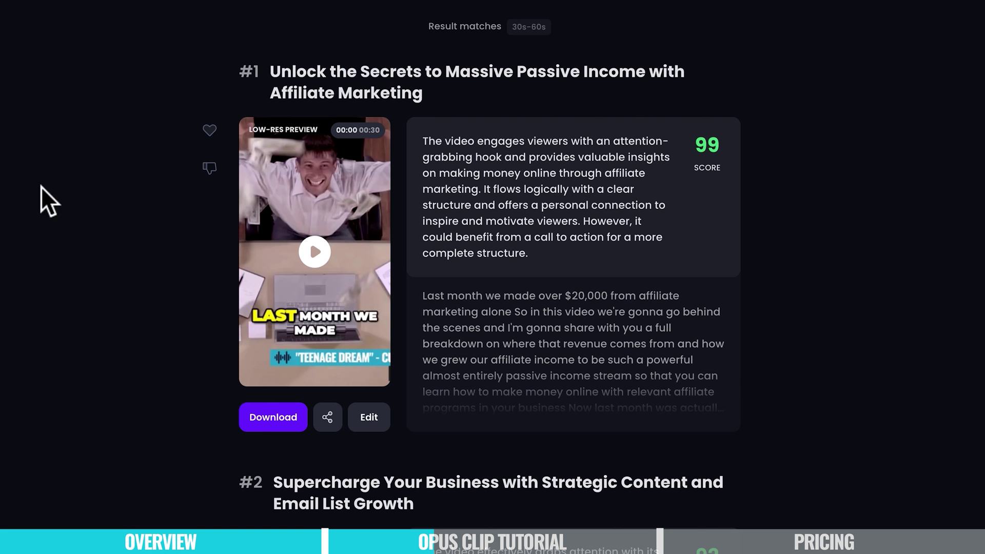
scroll(910, 291, down, 15)
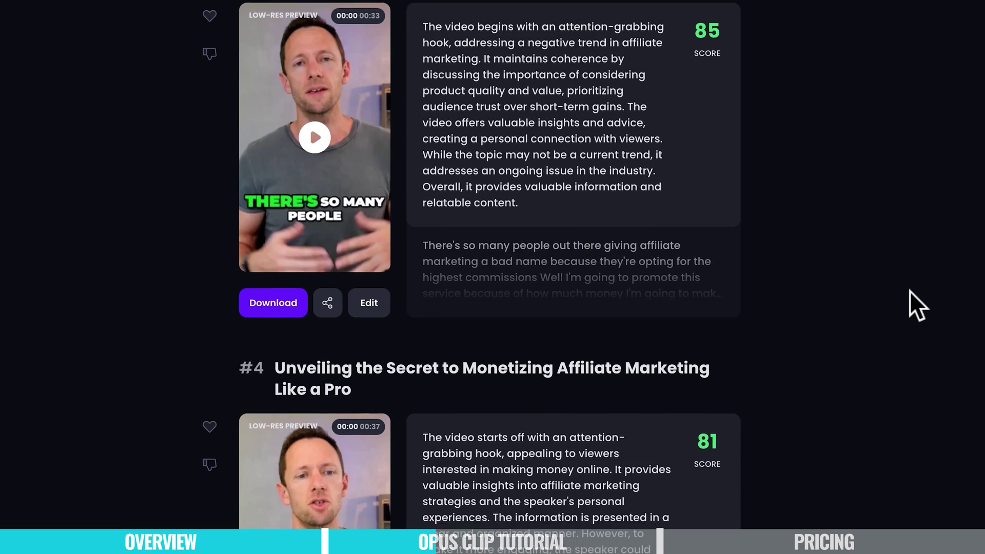
scroll(909, 289, down, 20)
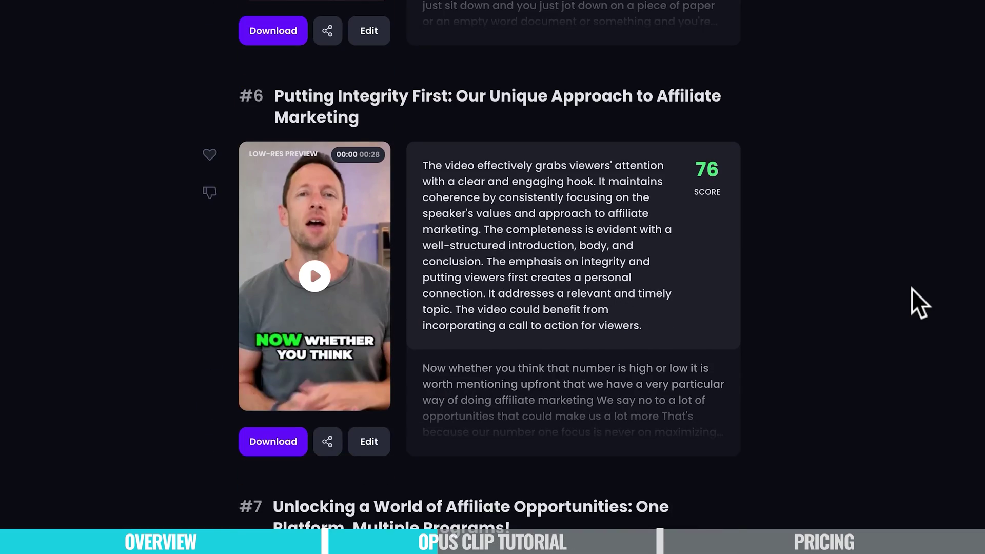
scroll(911, 289, down, 20)
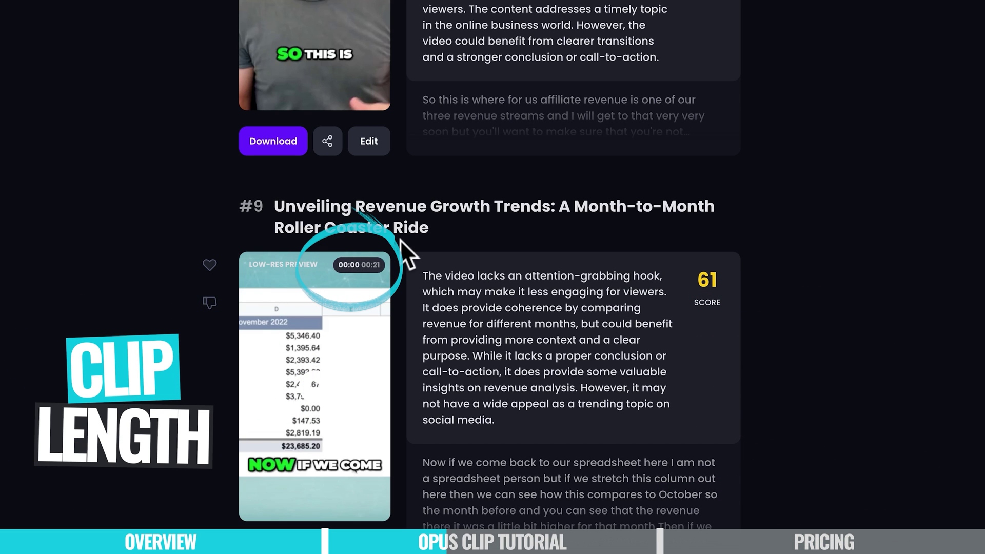
scroll(401, 239, up, 20)
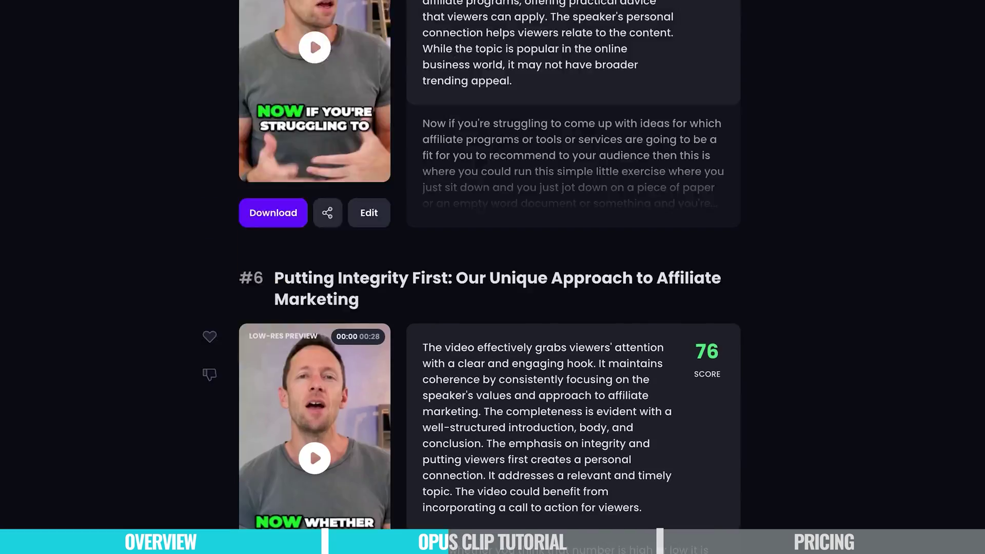
scroll(489, 265, up, 20)
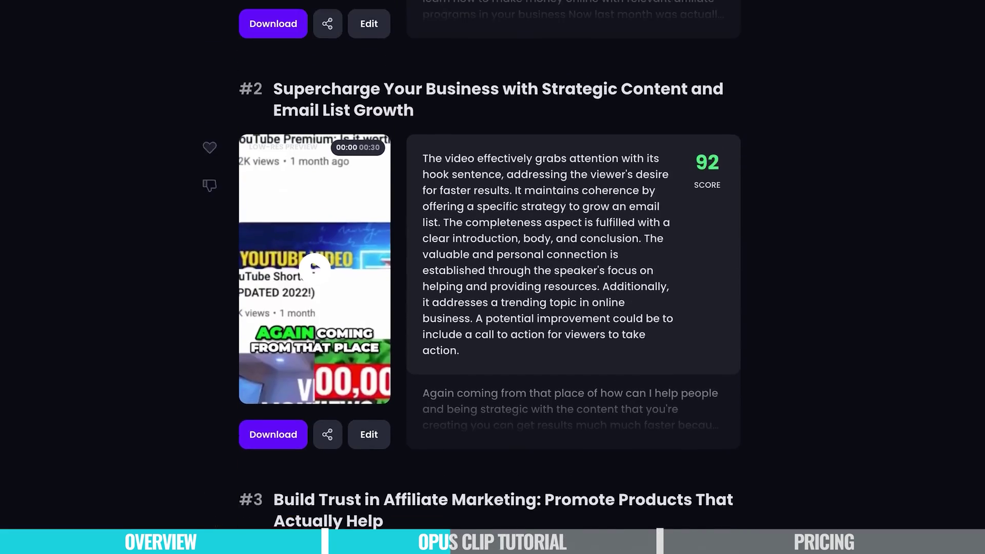
scroll(489, 265, up, 6)
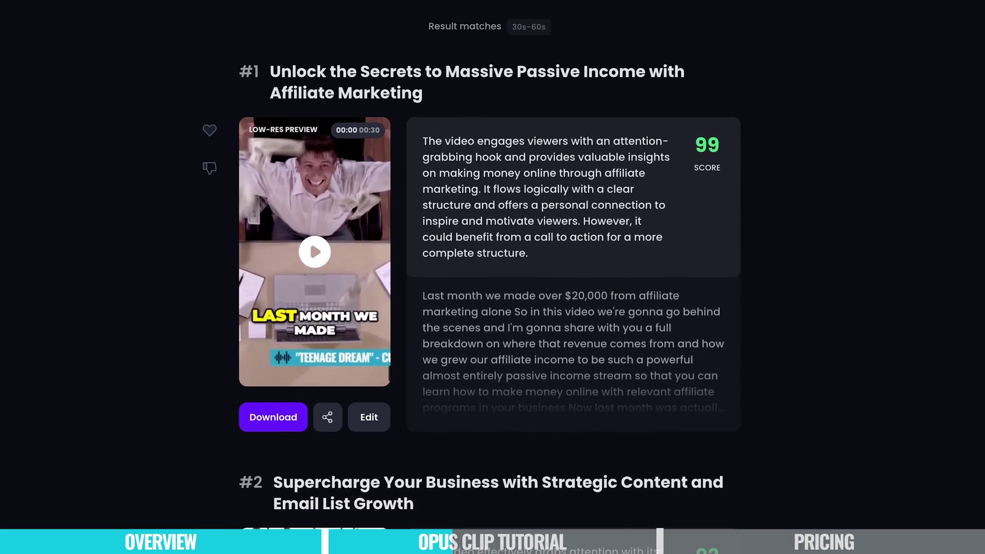
- Play part of the preview of clip #1, "Unlock the Secrets to Massive Passive Income with Affiliate Marketing", and pause it
scroll(490, 265, down, 1)
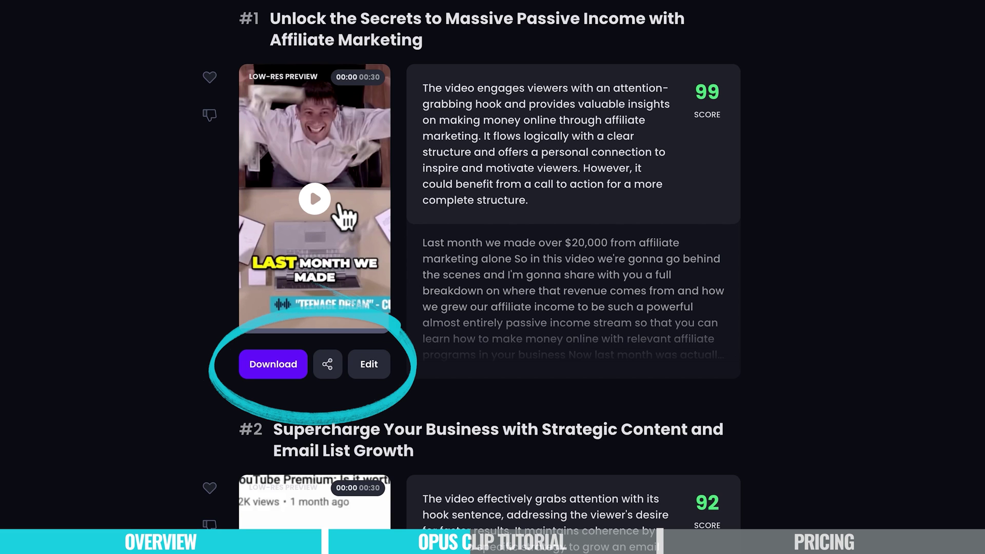
click(321, 204)
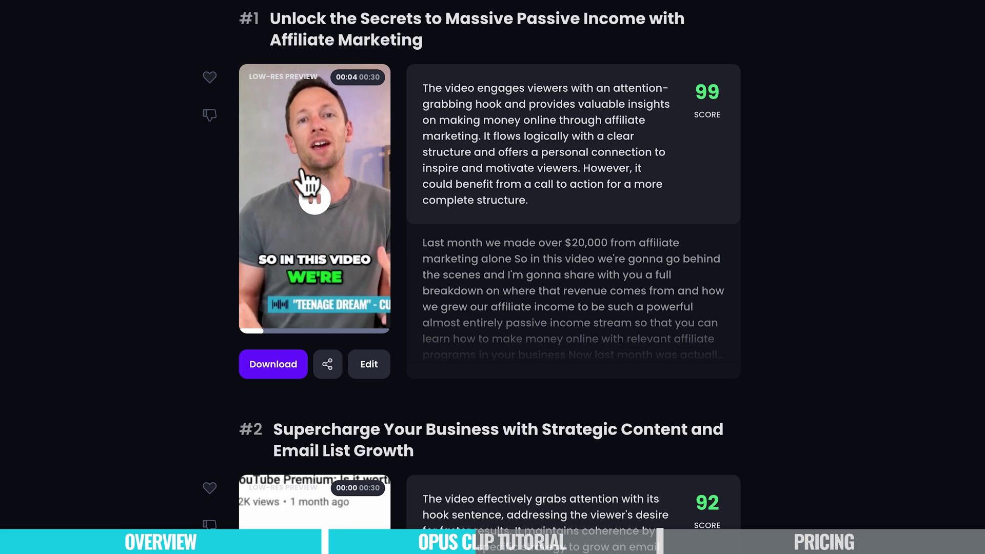
click(315, 200)
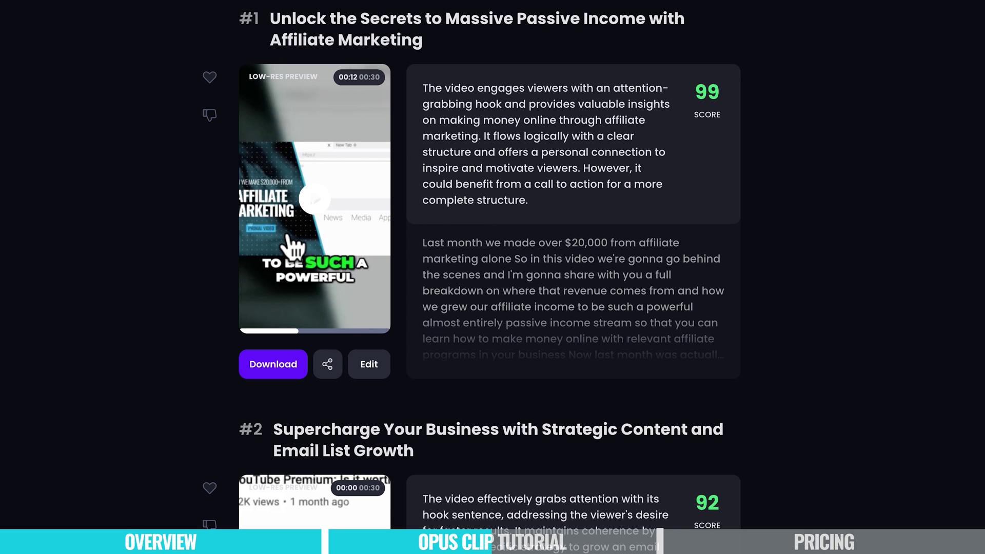
- Review clips #2 and #3, highlight part of clip #3's score explanation, and pause its preview at about 20 seconds
scroll(557, 403, down, 3)
scroll(552, 392, down, 12)
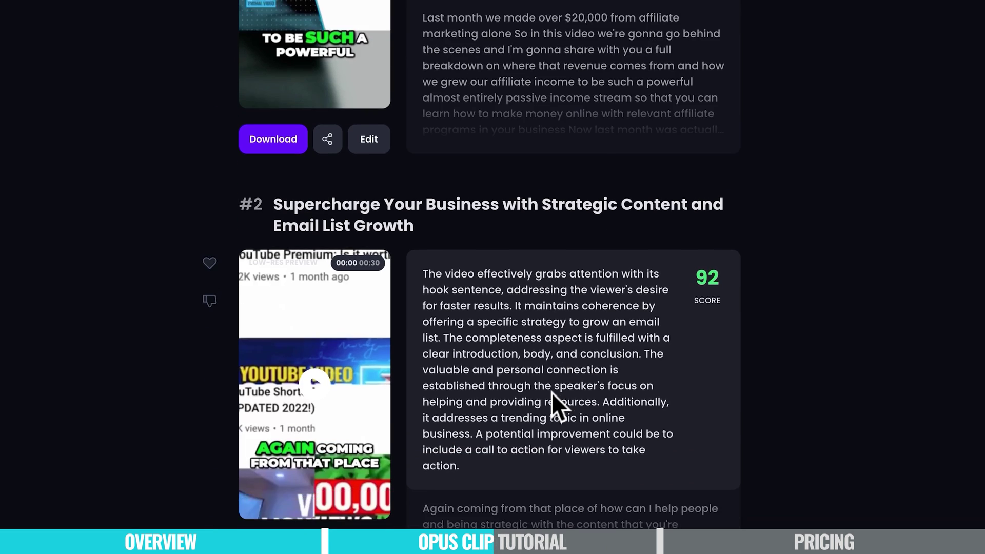
scroll(530, 416, up, 3)
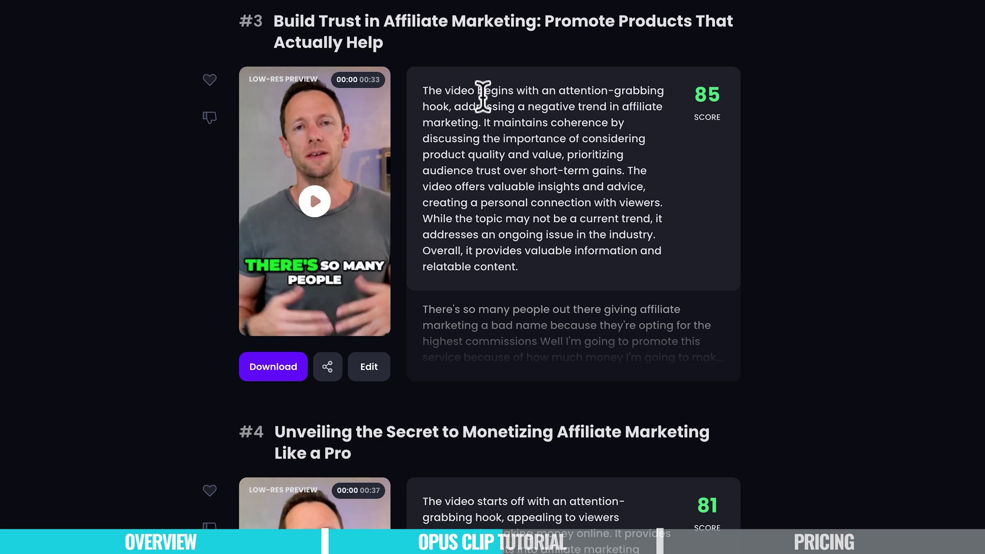
drag(436, 90, 422, 90)
drag(609, 82, 648, 178)
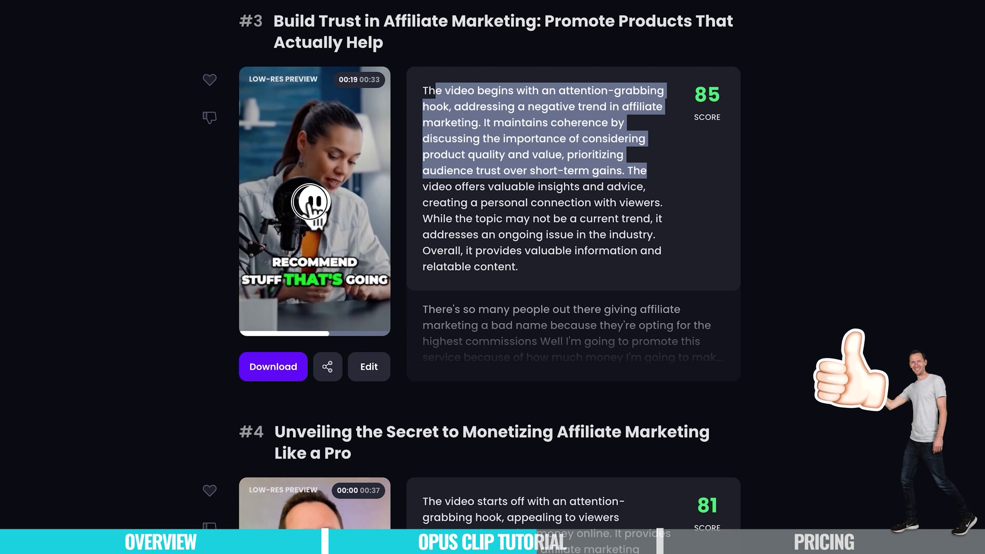
mouse_move(310, 206)
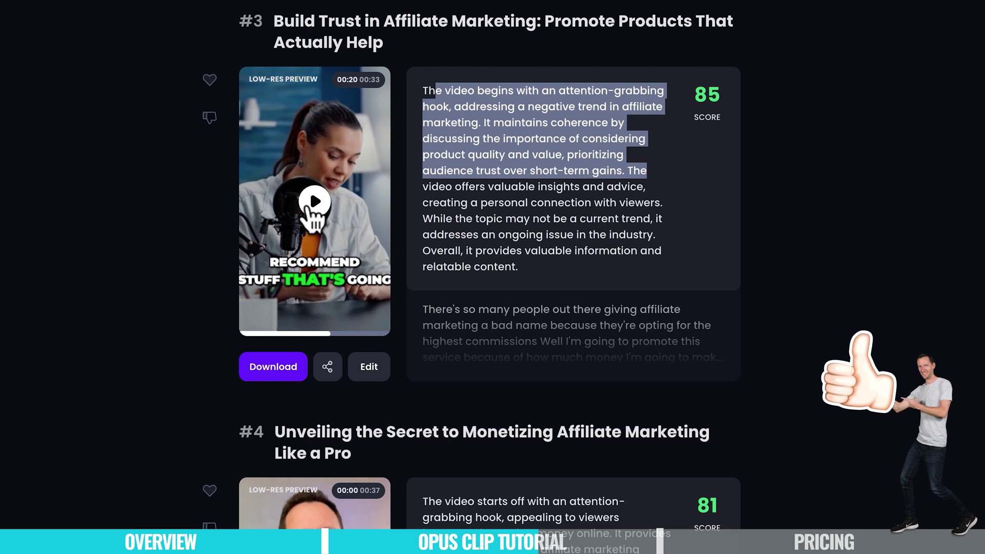
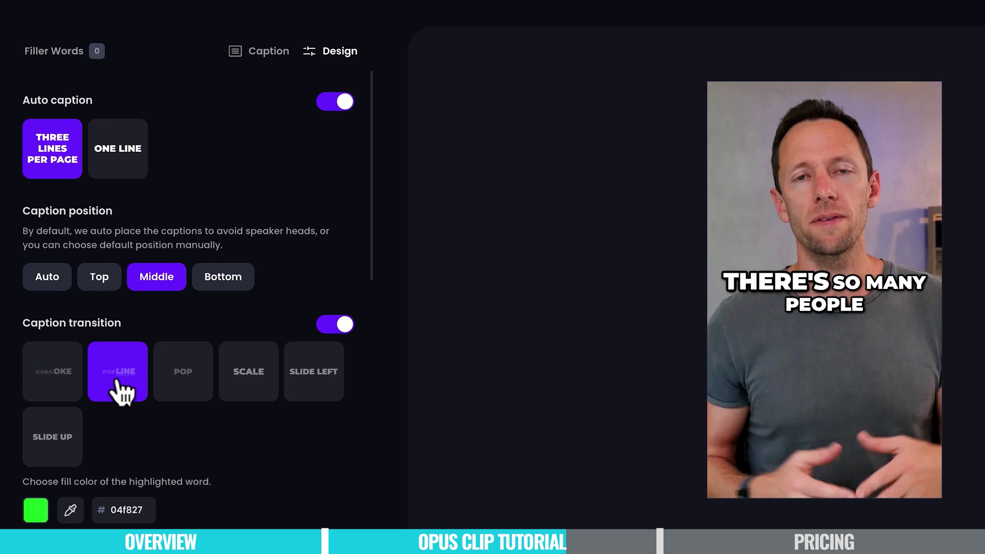
- Try the Scale and Slide Left caption transitions on clip #3 and settle on Slide Up
click(250, 373)
click(300, 375)
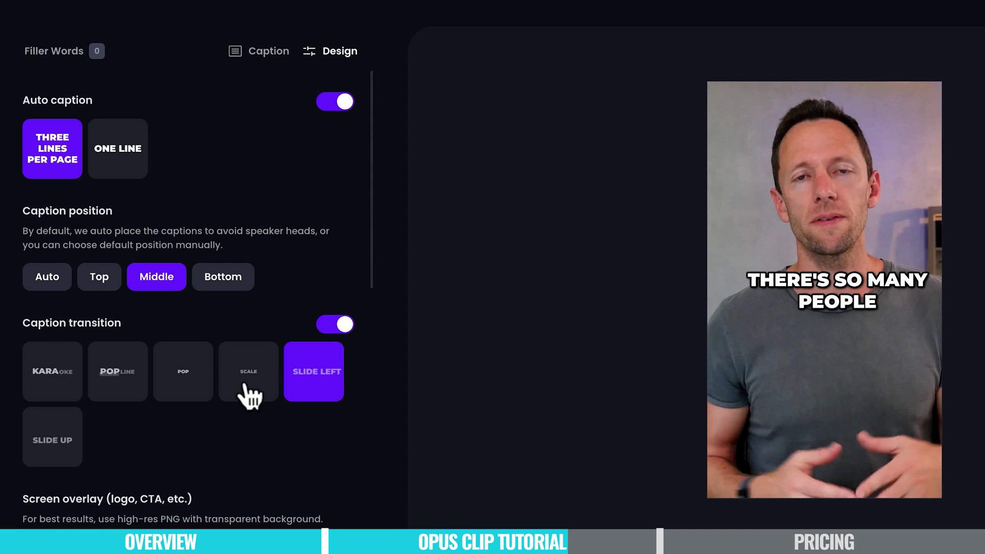
click(63, 440)
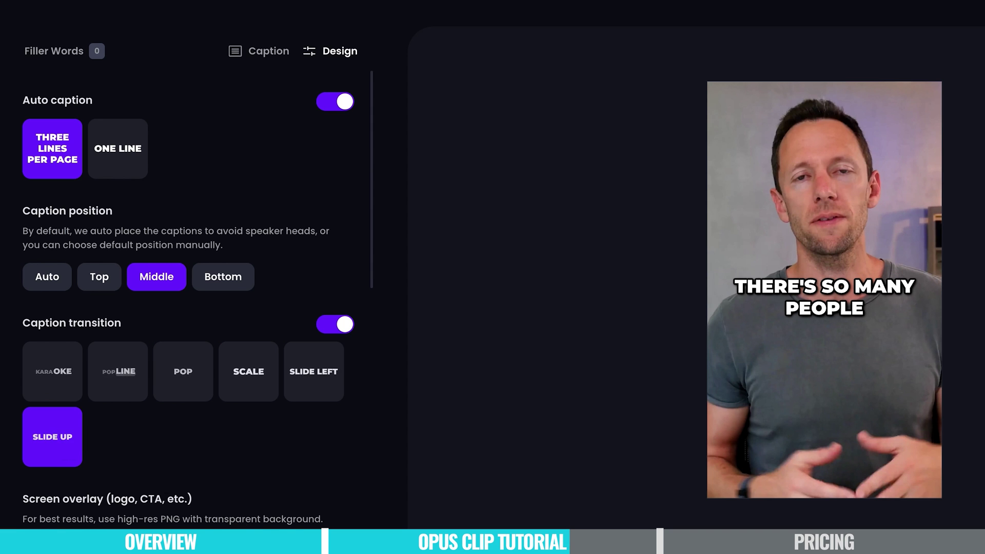
- Examine the clip's remaining design settings: screen overlay, font, stroke, shadow, AI keywords highlighter and layout
scroll(167, 479, down, 2)
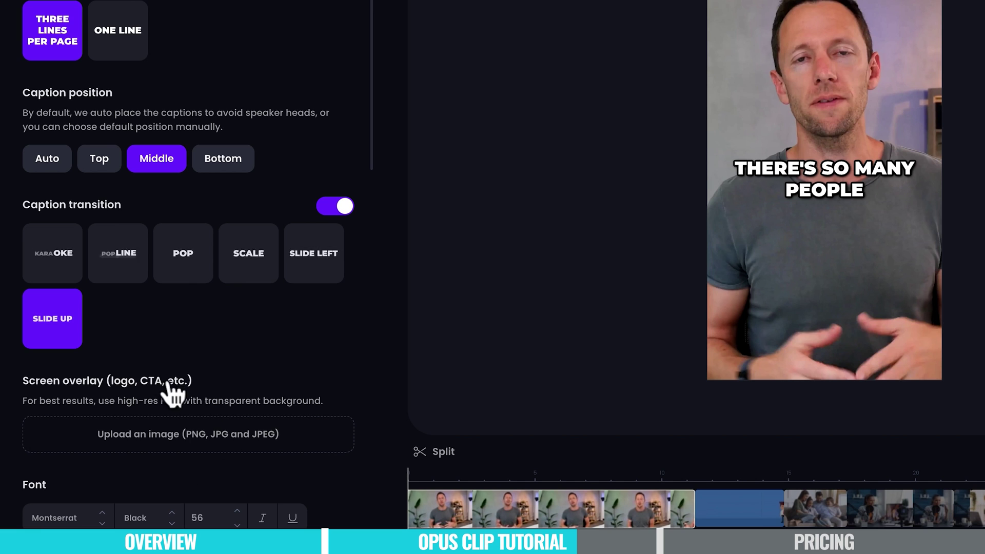
scroll(172, 392, down, 5)
scroll(257, 214, down, 2)
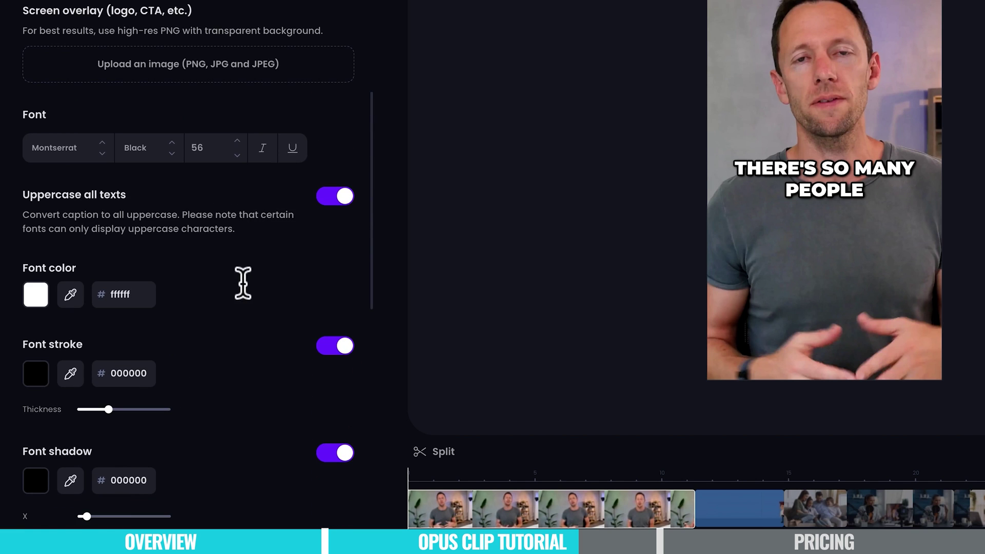
scroll(240, 296, down, 8)
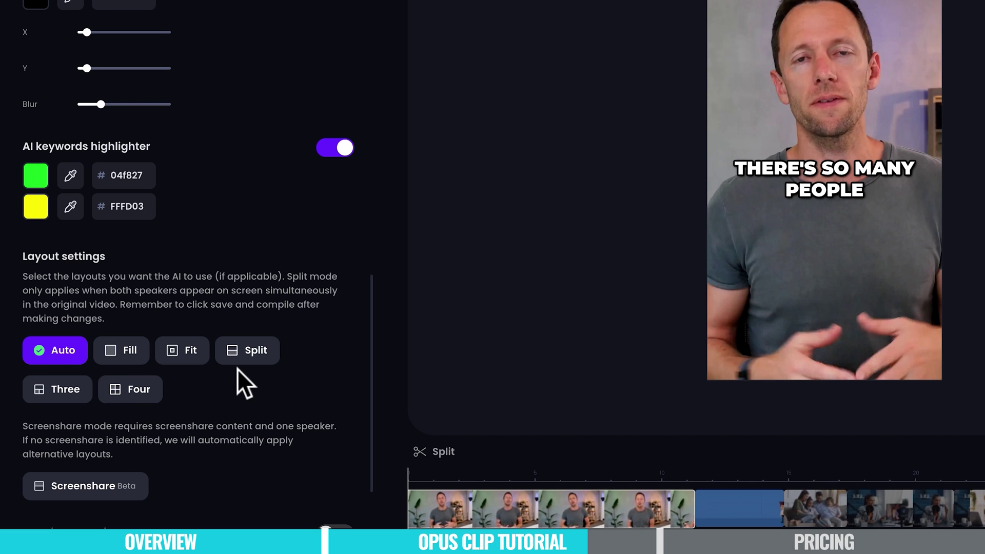
scroll(241, 432, down, 2)
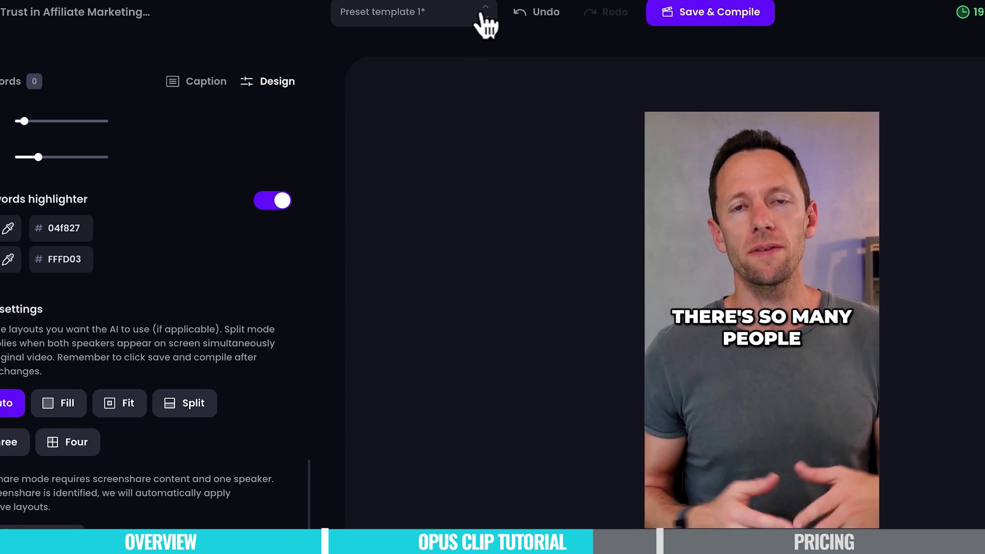
- Open the brand template editor from the clip's template choices and look through Preset template 1's caption and layout settings
click(481, 12)
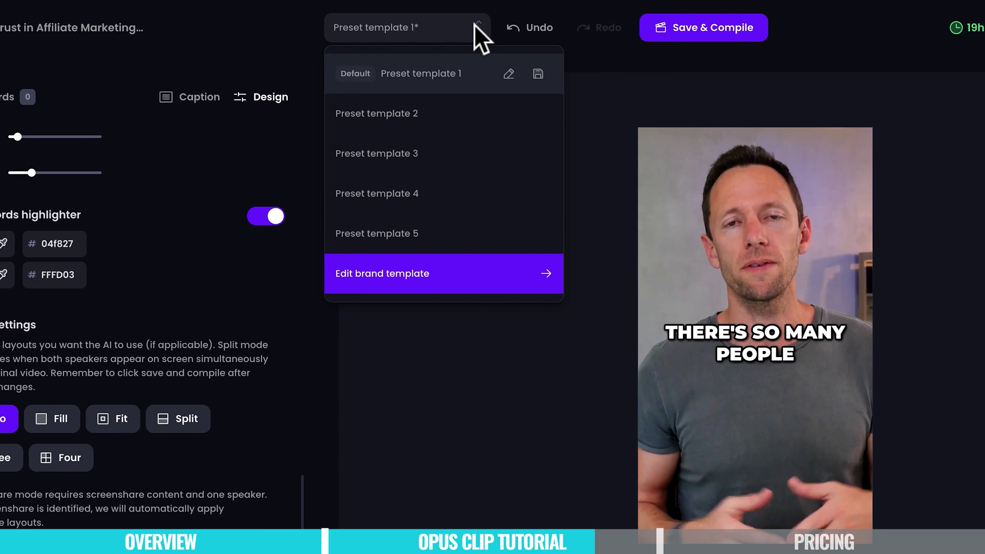
click(431, 285)
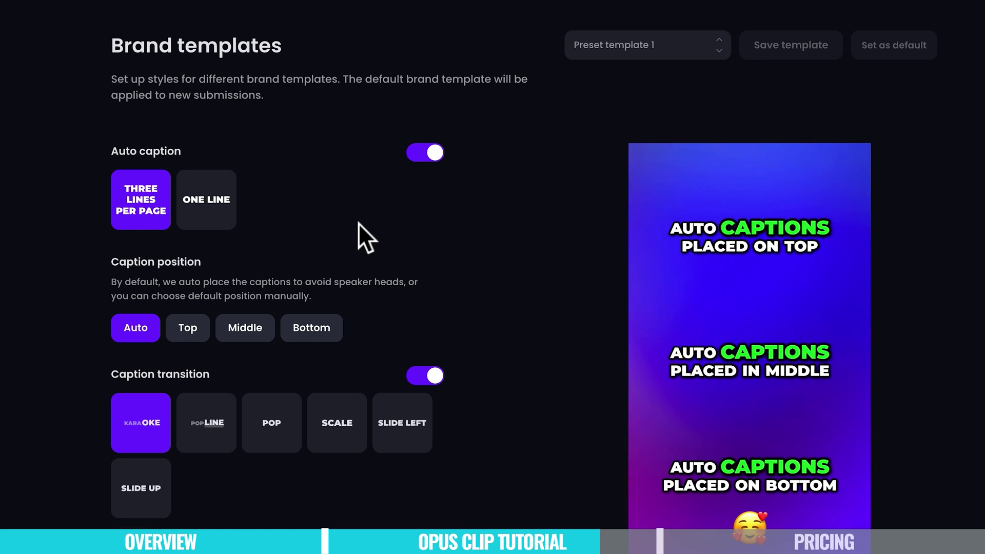
scroll(402, 523, down, 15)
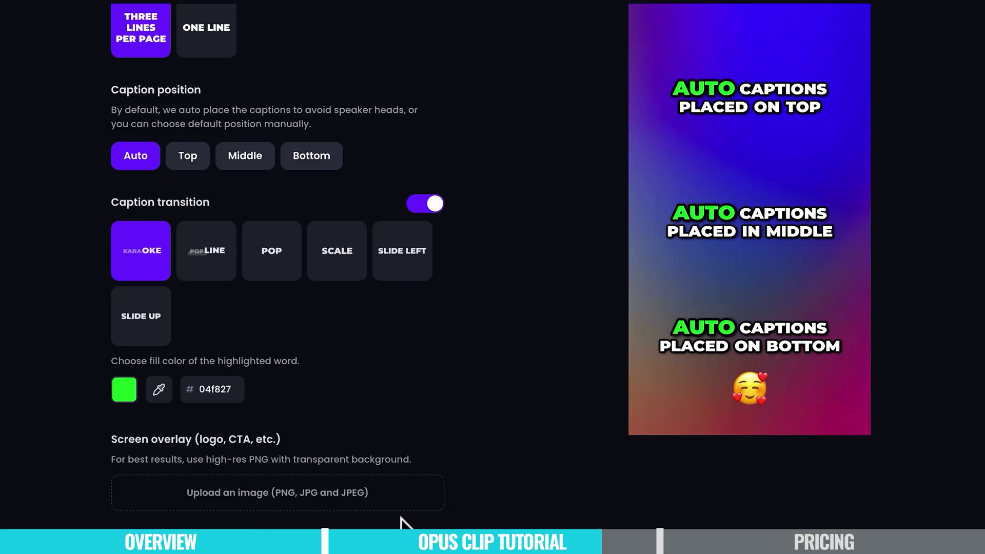
scroll(403, 519, down, 3)
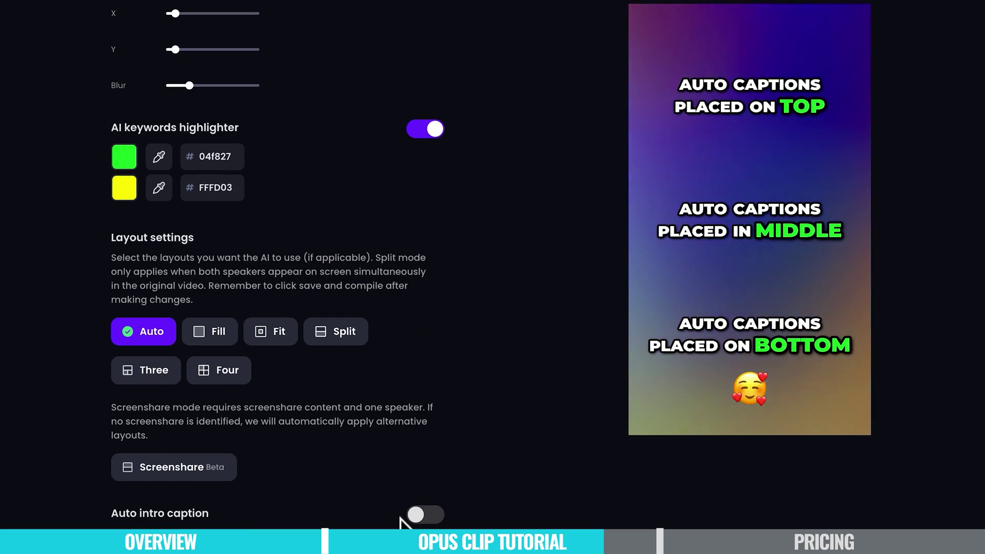
scroll(385, 431, up, 20)
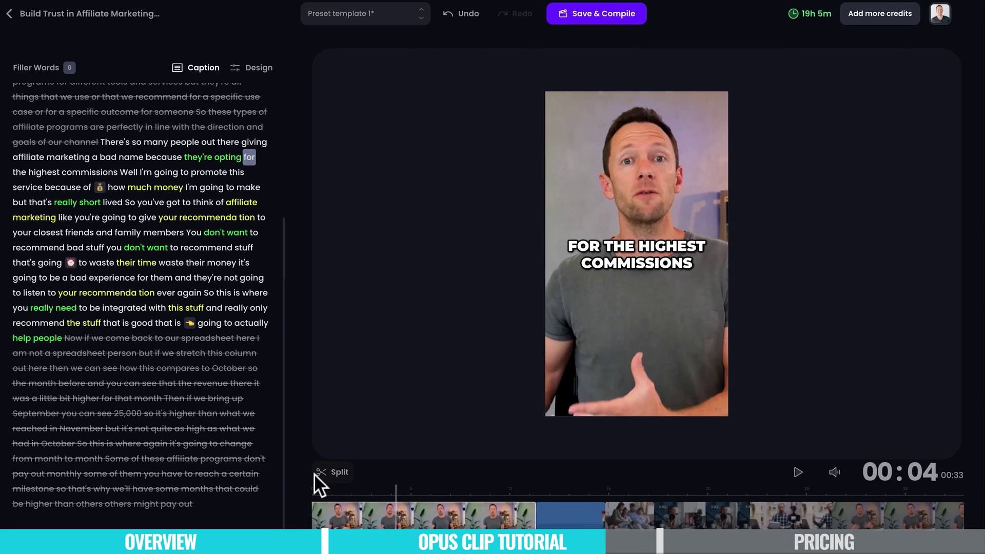
- Step through the clip's segments on the editing timeline, previewing the B-roll sections and the final talking-head section
click(421, 503)
click(498, 485)
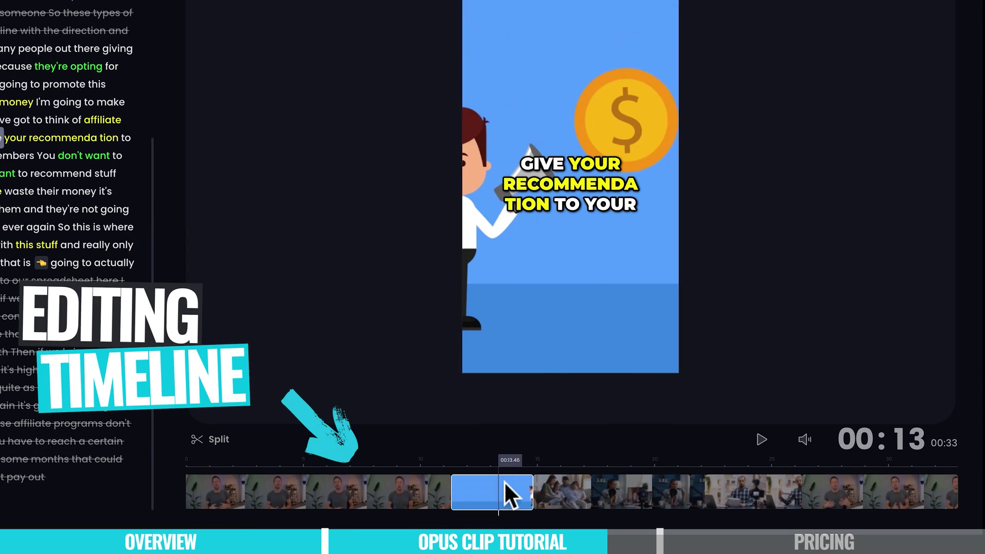
click(567, 487)
click(604, 490)
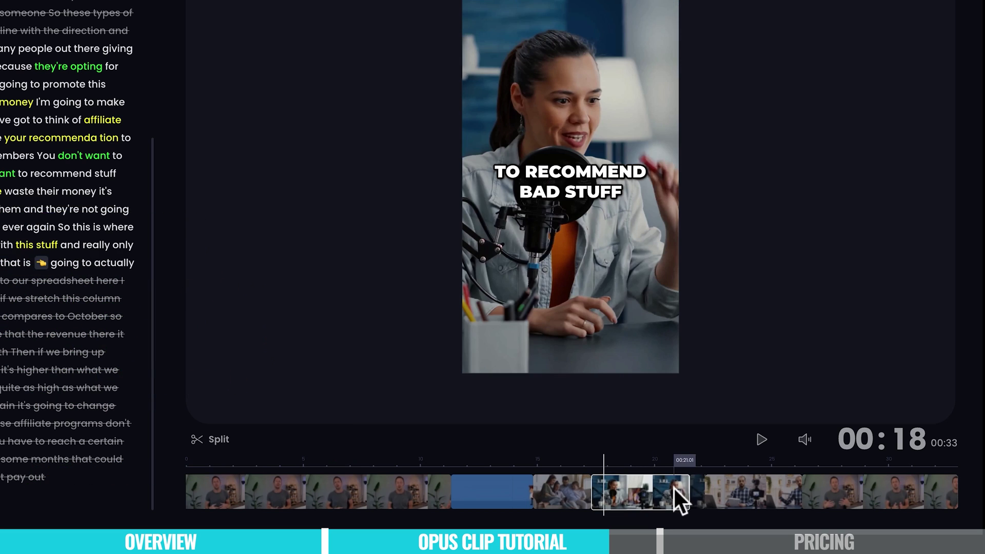
click(714, 494)
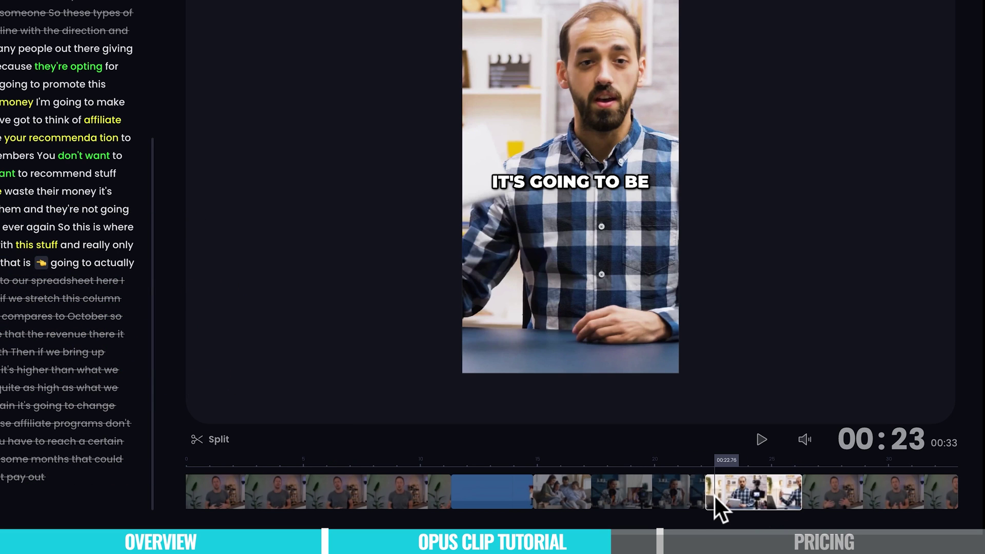
click(884, 489)
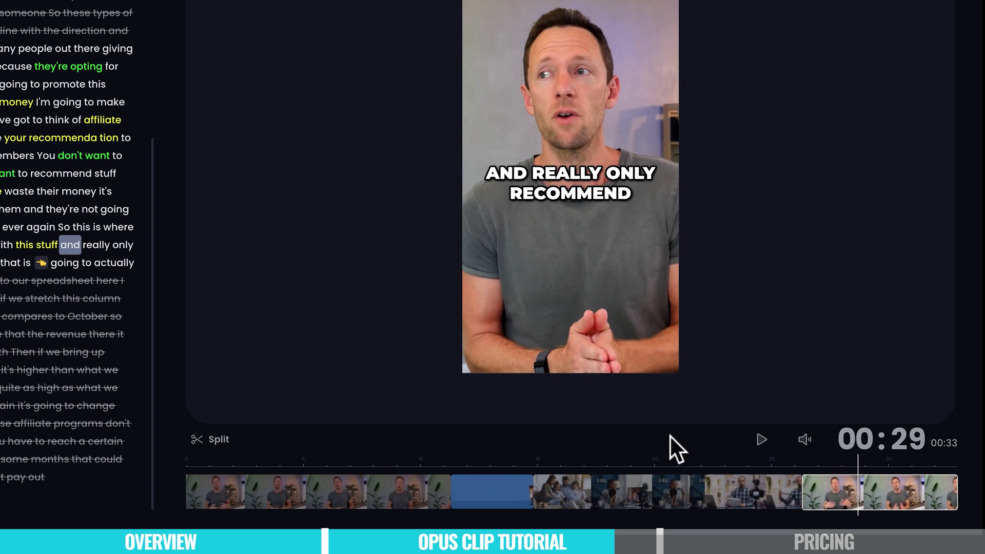
- Save and compile the edited clip #3 and open its auto-post sharing option from the generated clips list
click(78, 211)
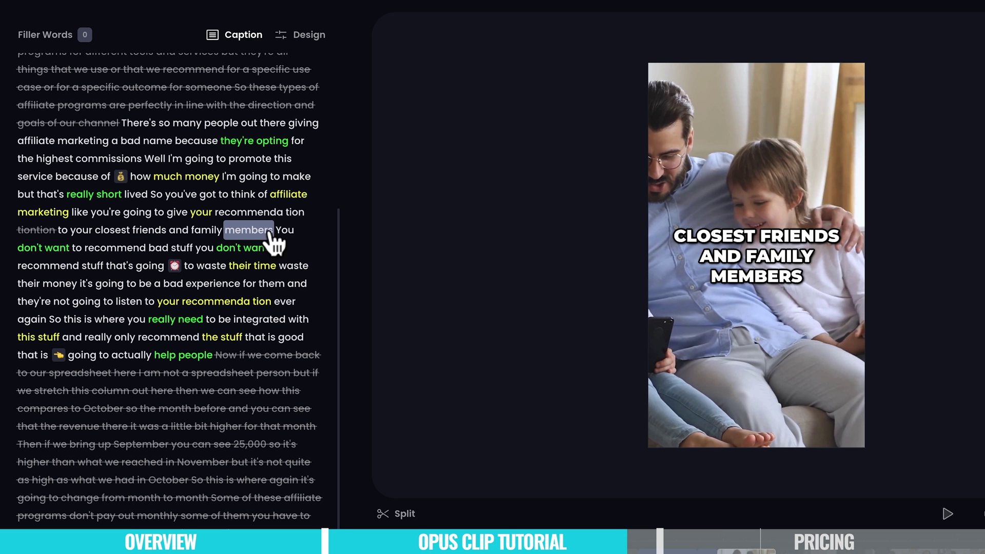
click(631, 38)
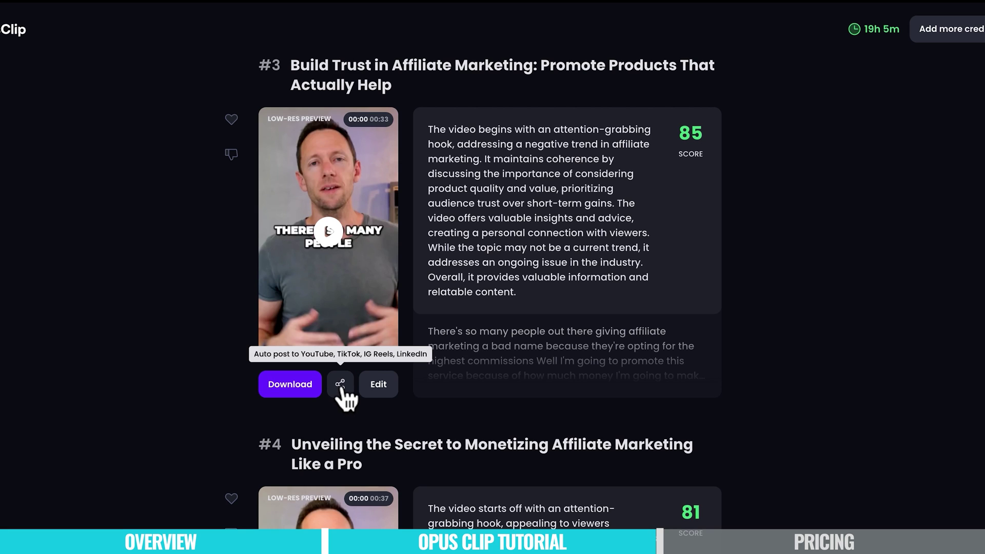
click(340, 386)
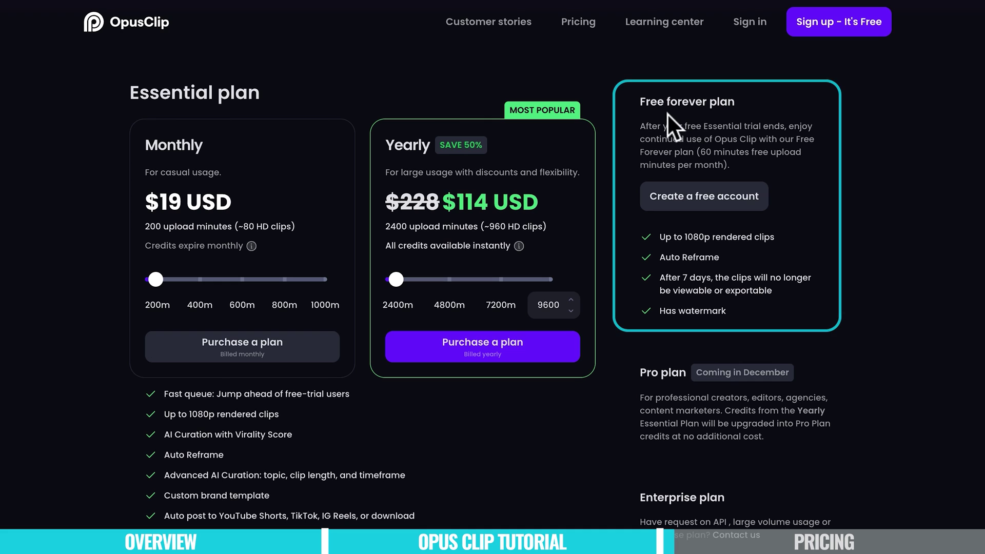
- Compare the Free forever, Essential monthly, Essential yearly and Pro plans on the pricing page, including their upload minutes
drag(666, 102, 816, 167)
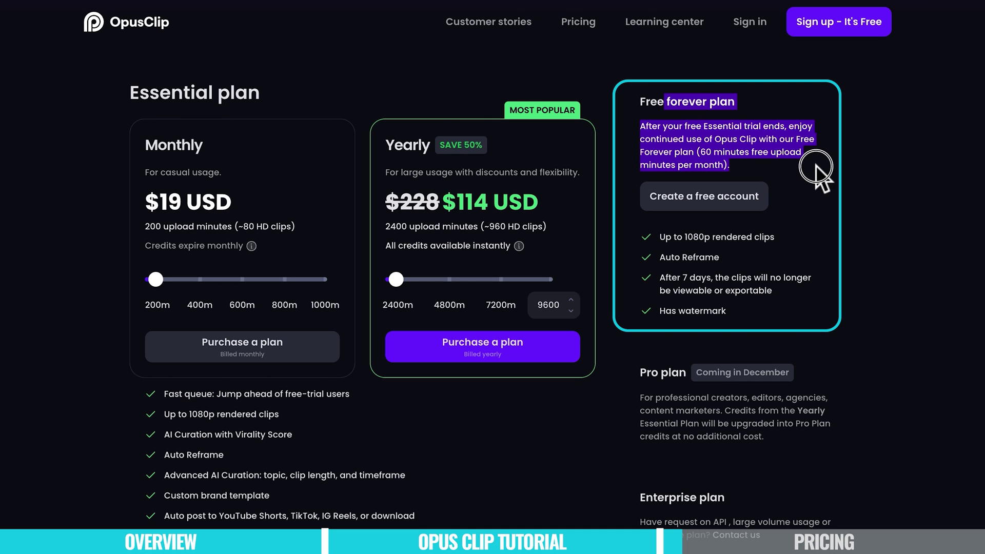
click(818, 165)
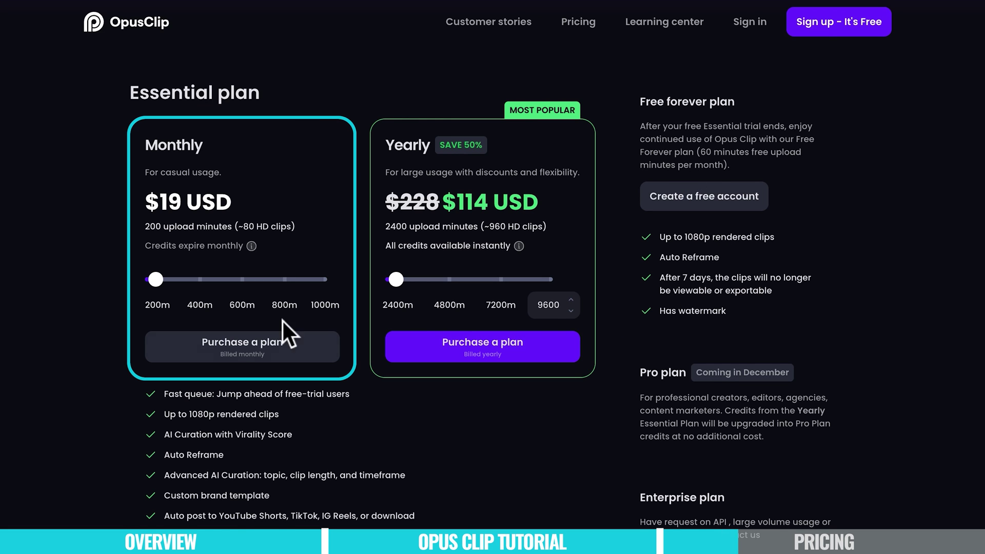
scroll(179, 402, down, 1)
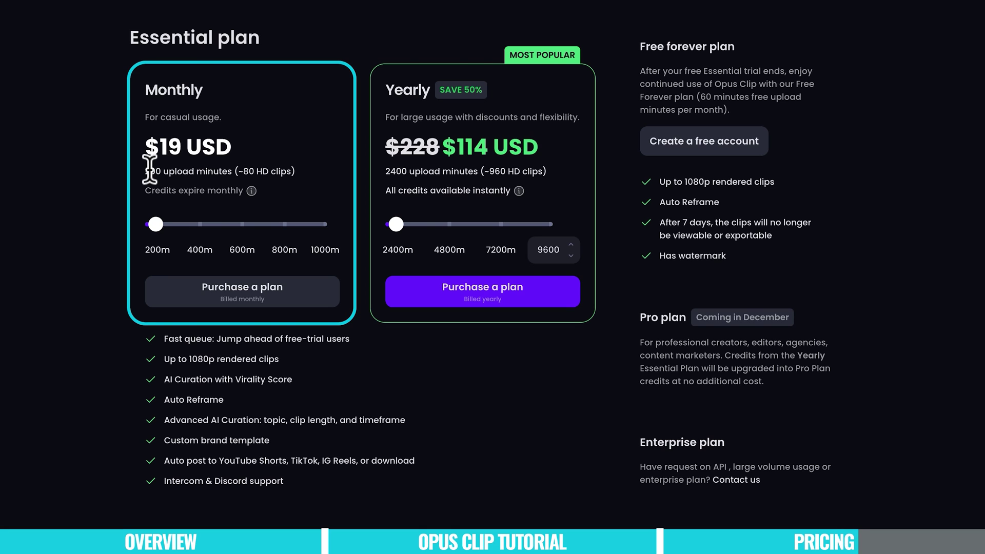
mouse_move(156, 224)
mouse_down()
mouse_move(244, 227)
mouse_move(154, 227)
mouse_up()
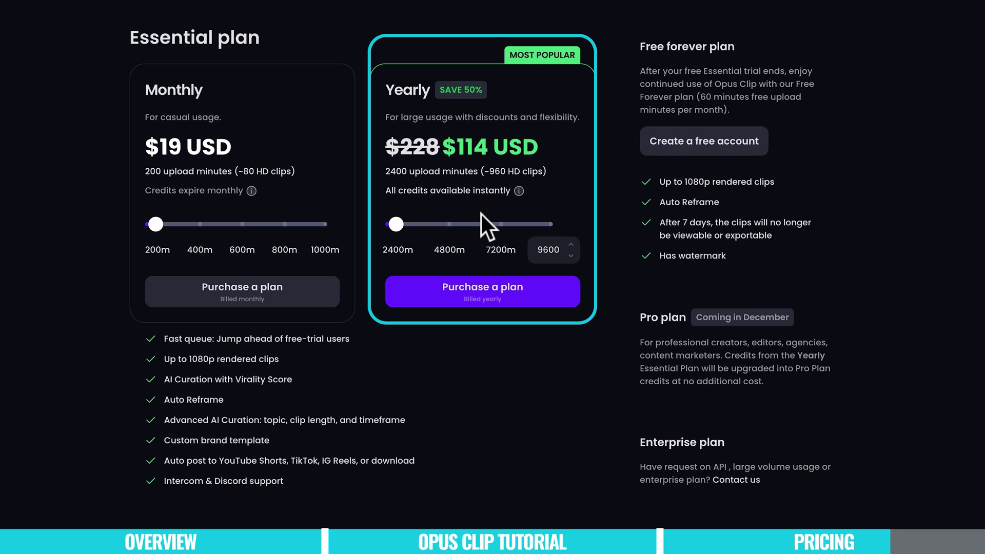
mouse_move(397, 225)
mouse_down()
mouse_move(430, 226)
mouse_move(405, 223)
mouse_up()
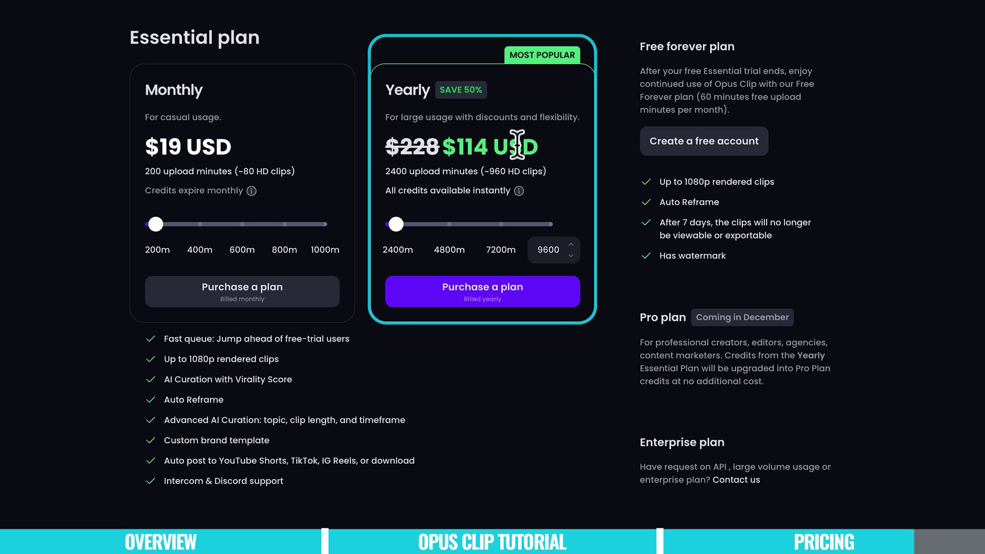
drag(764, 382, 639, 320)
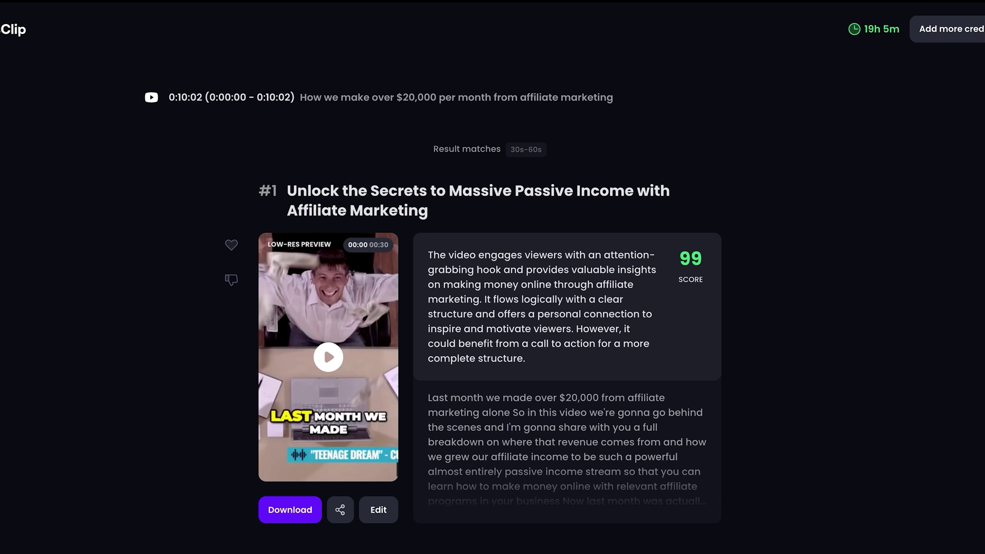
- Look through the project's generated clips from #1 to #9 with their scores and explanations
scroll(490, 304, down, 20)
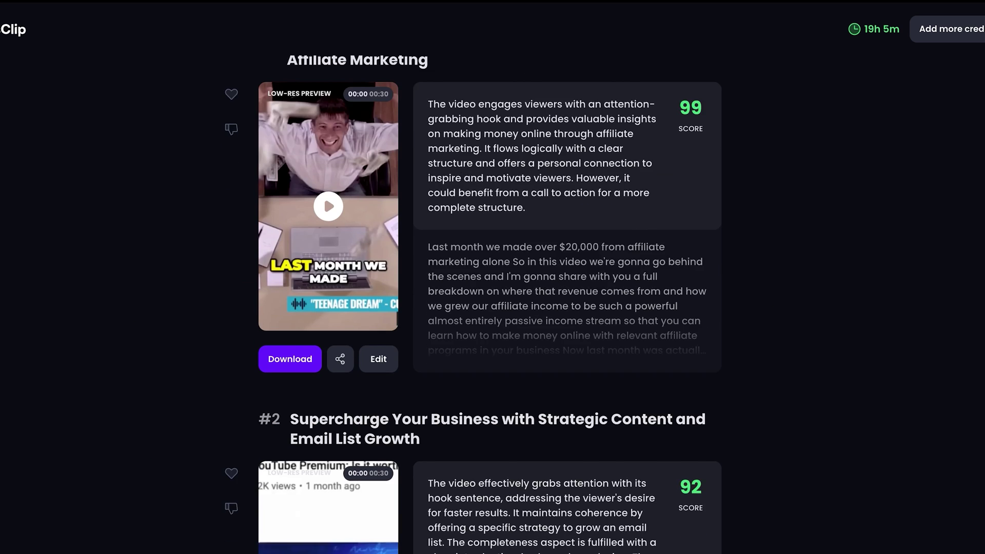
scroll(490, 304, down, 15)
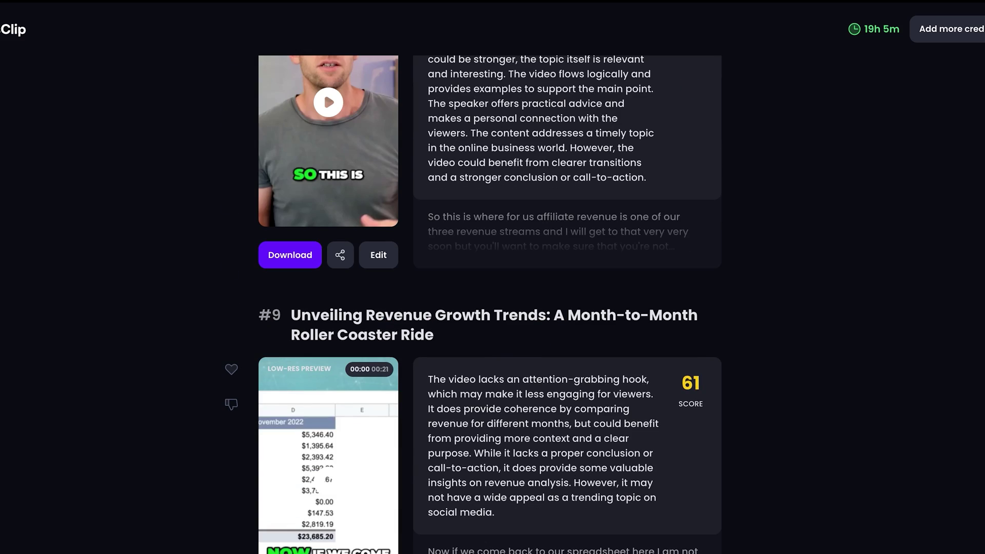